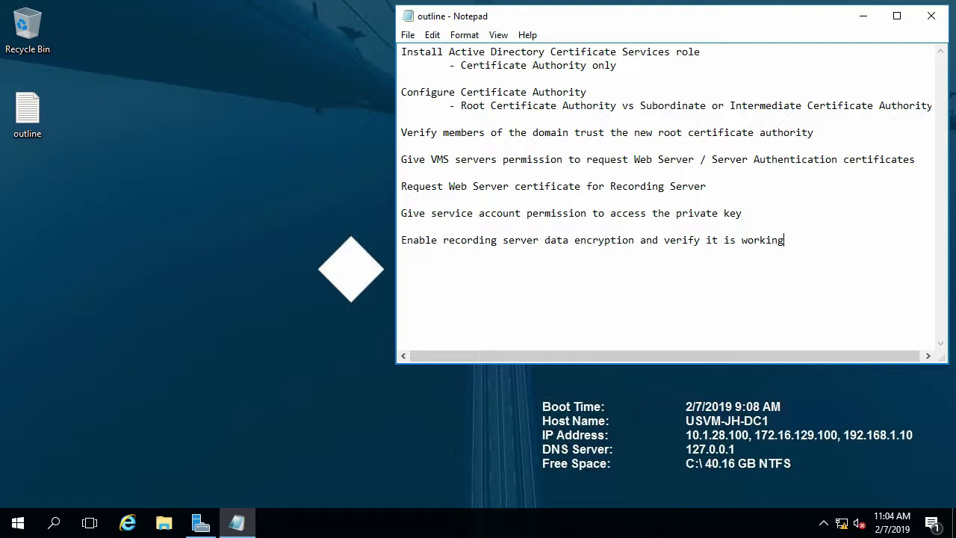
In Server Manager, begin a role-based installation on the local server and select Active Directory Certificate Services with its required management tools
click(200, 521)
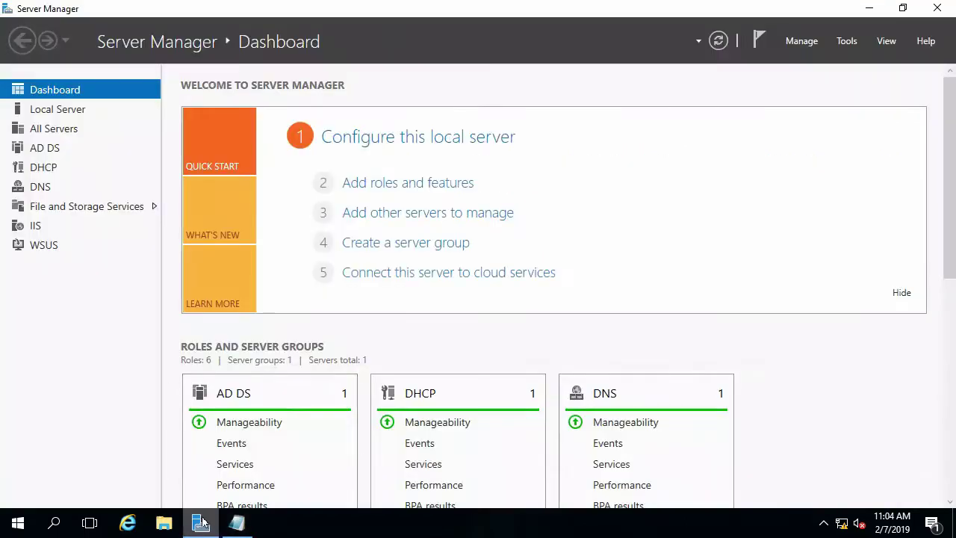
click(802, 41)
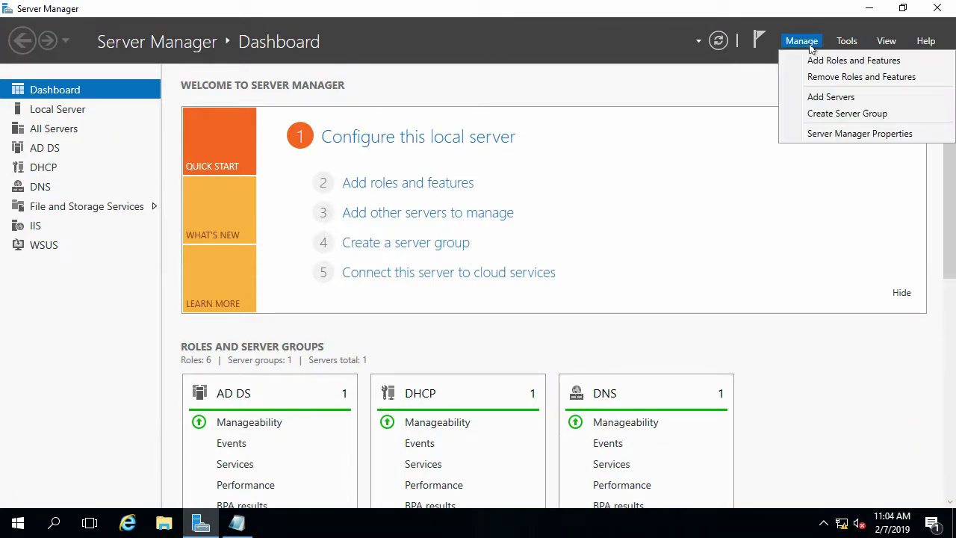
click(825, 65)
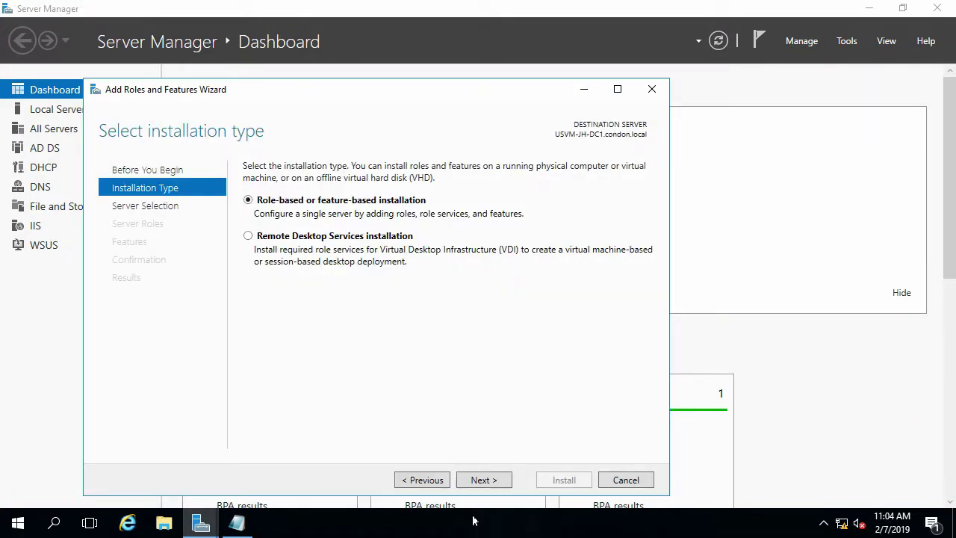
click(501, 482)
click(501, 481)
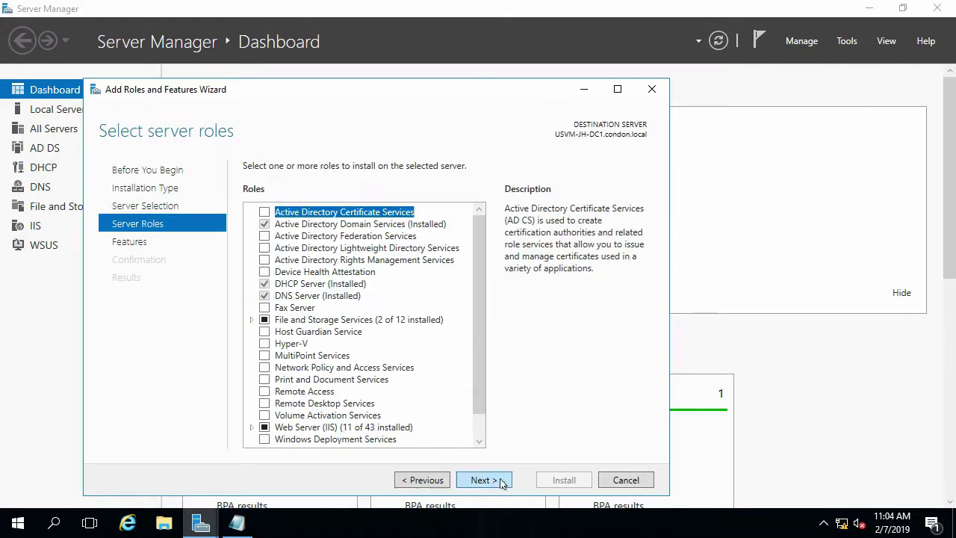
click(265, 213)
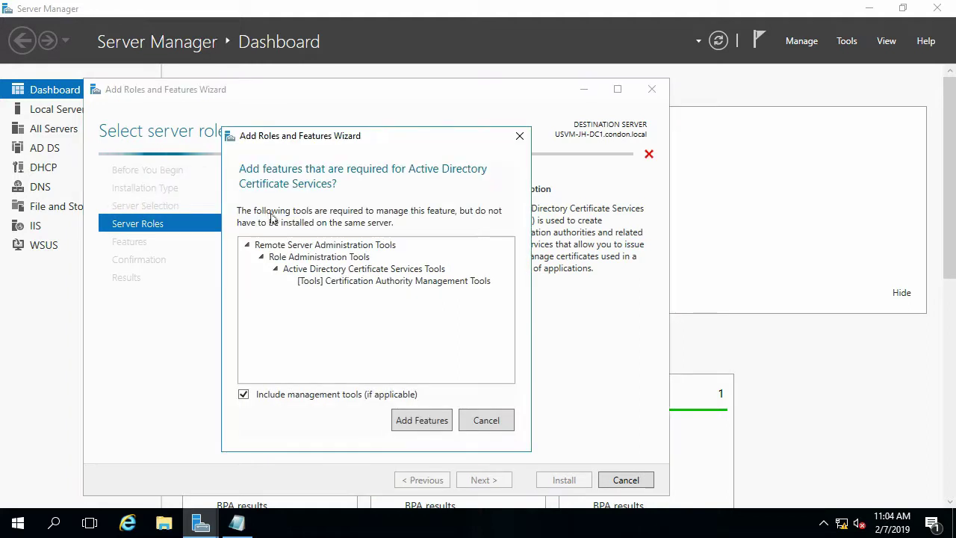
click(421, 420)
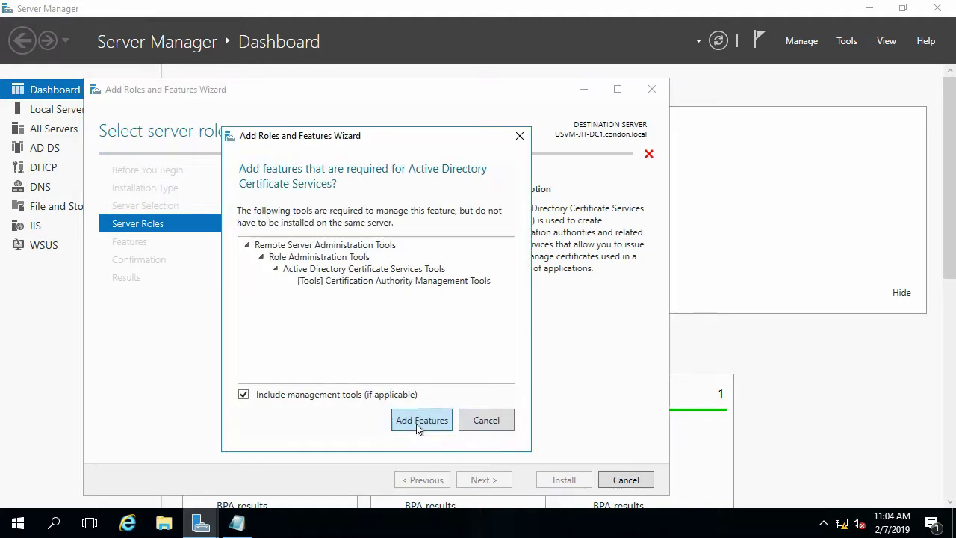
Install the selected role with the default features and only the Certification Authority role service, without automatic restart
click(484, 480)
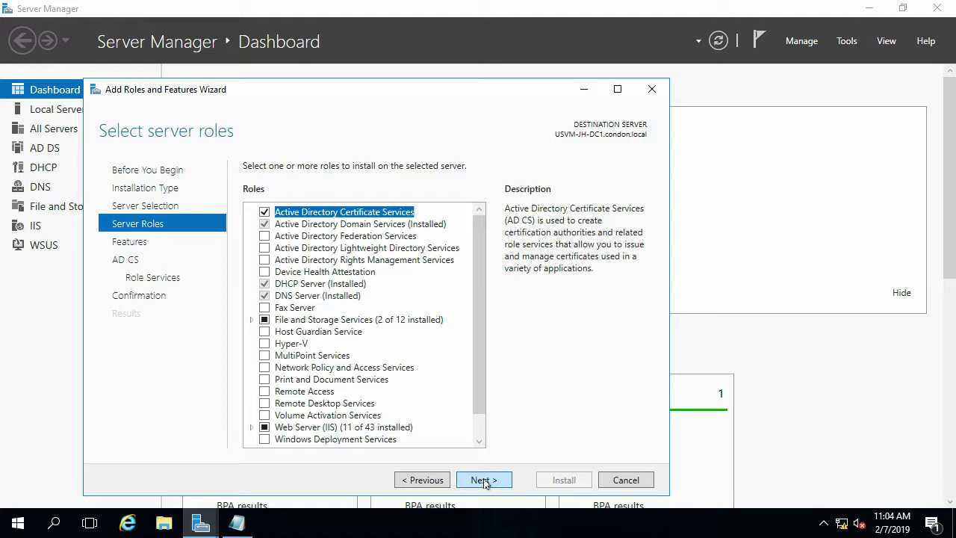
click(484, 480)
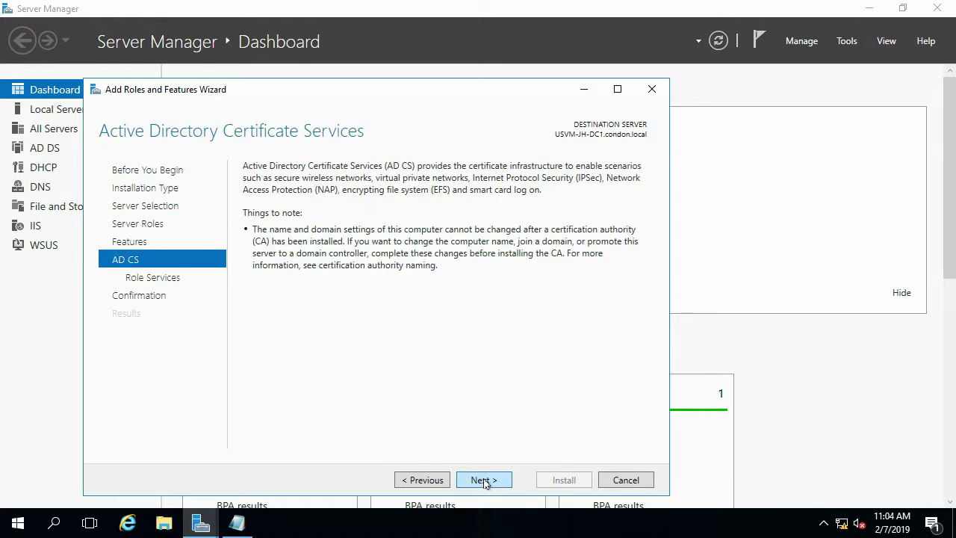
click(483, 481)
click(483, 480)
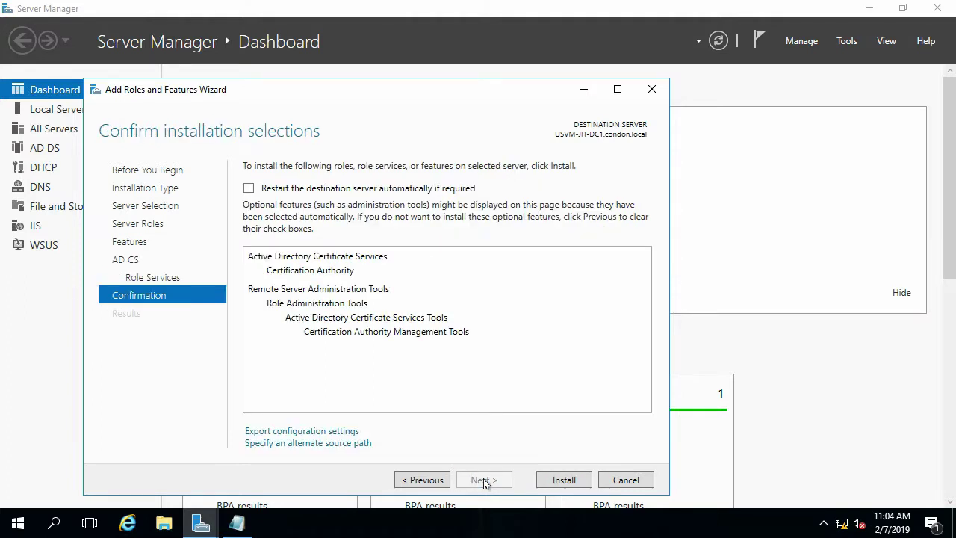
click(567, 480)
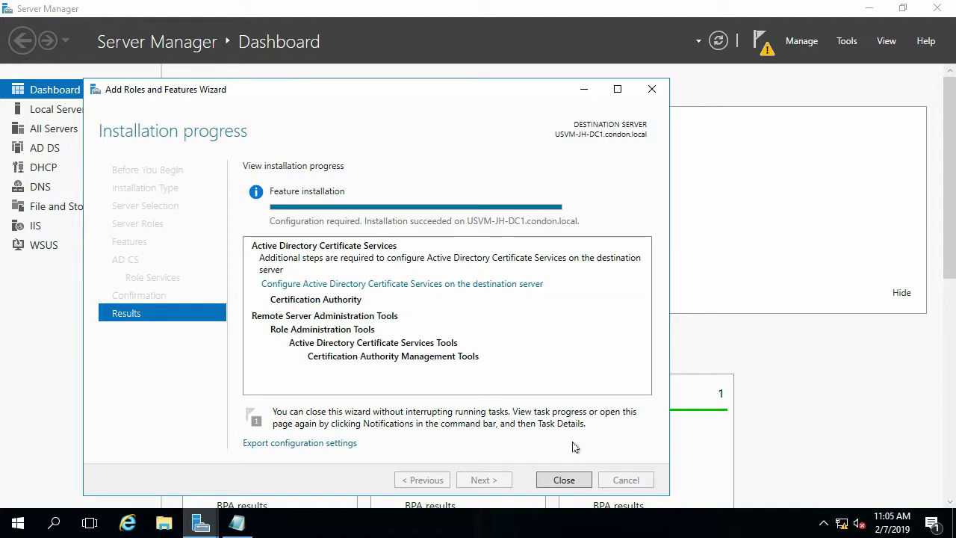
Start configuring Active Directory Certificate Services with the current credentials and choose the Certification Authority role service
click(499, 285)
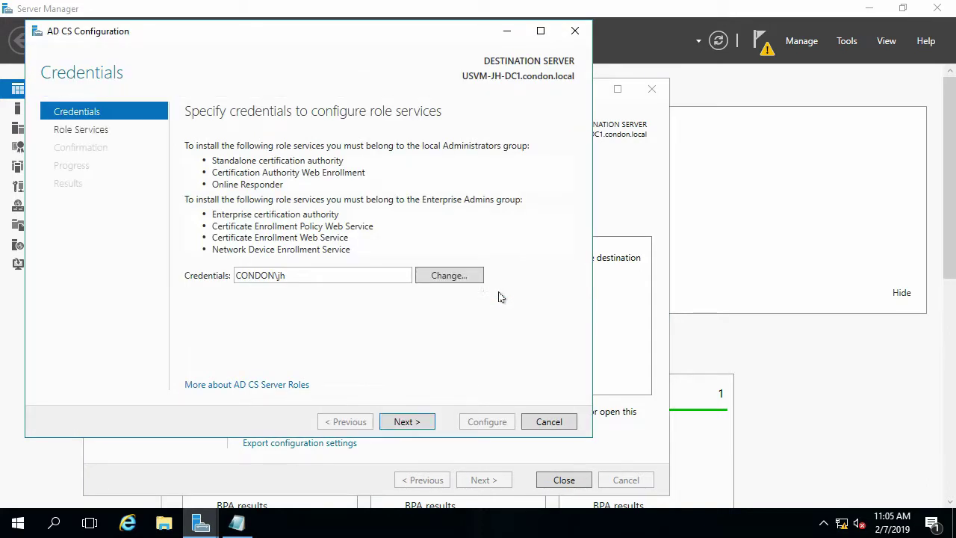
click(404, 422)
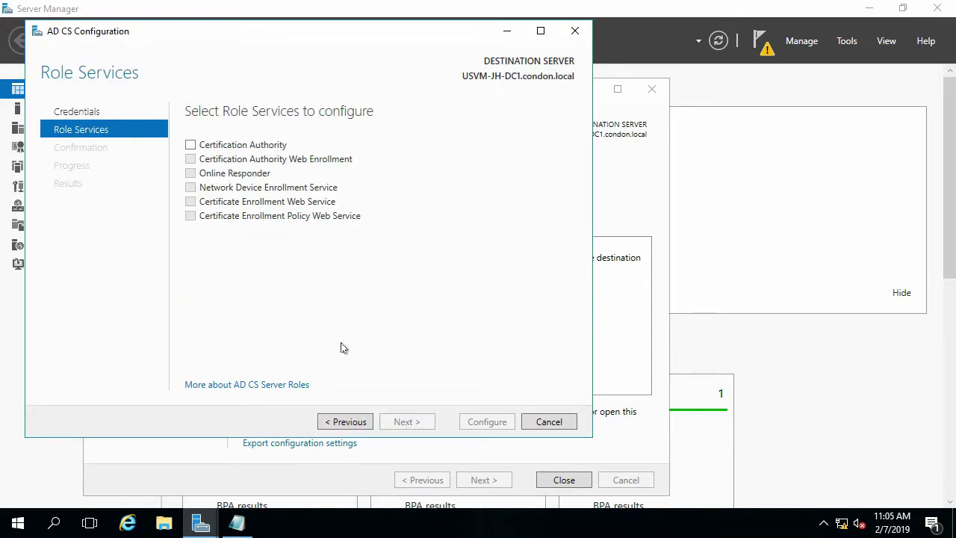
click(191, 146)
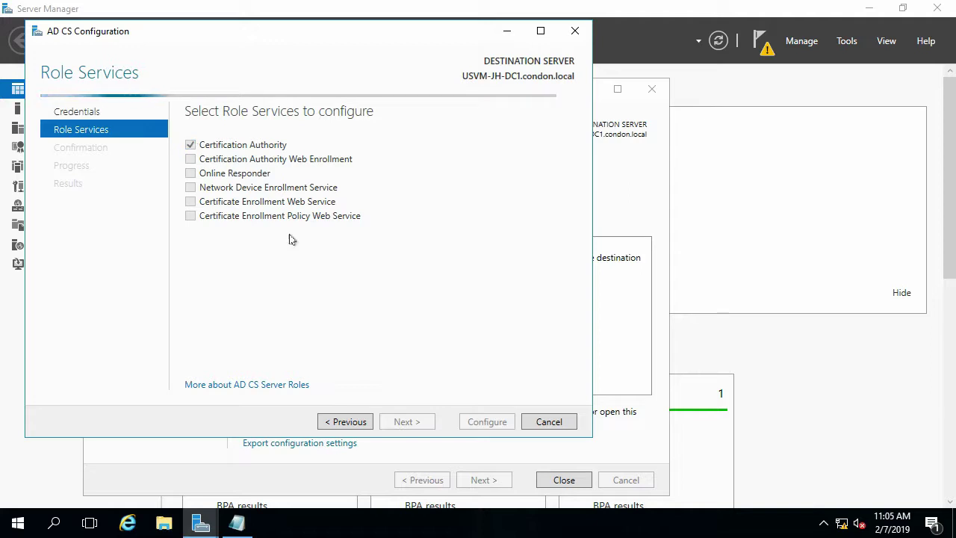
click(421, 424)
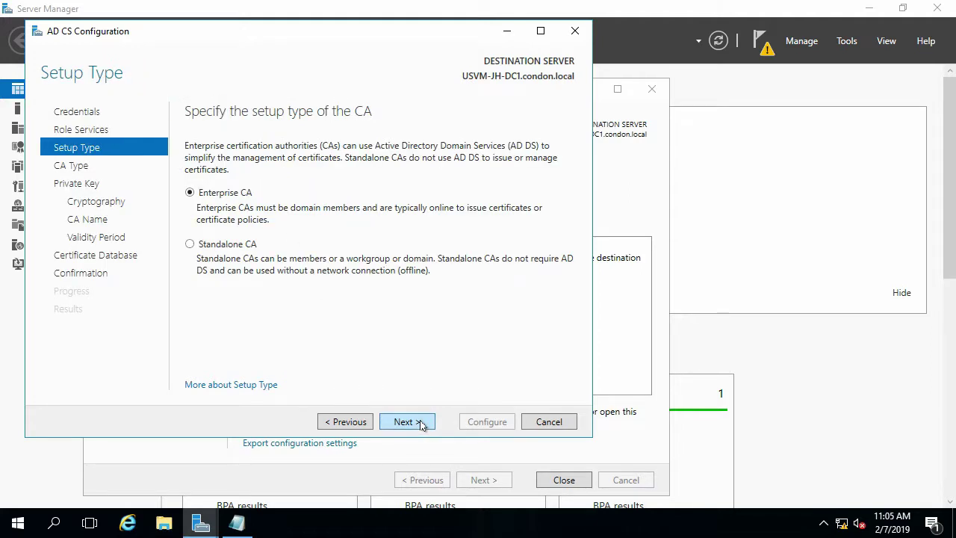
Set up the certification authority as an Enterprise Root CA that uses a new private key
click(421, 424)
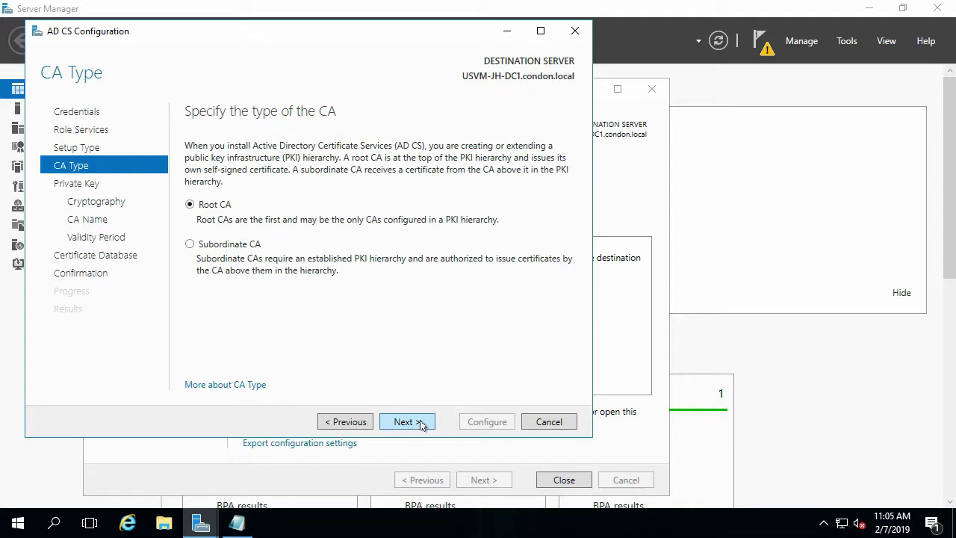
click(421, 424)
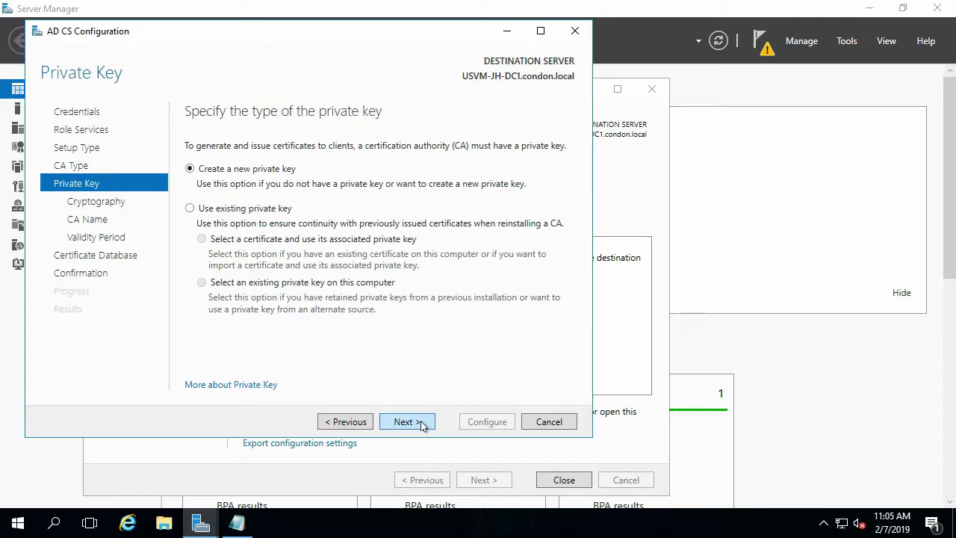
click(421, 424)
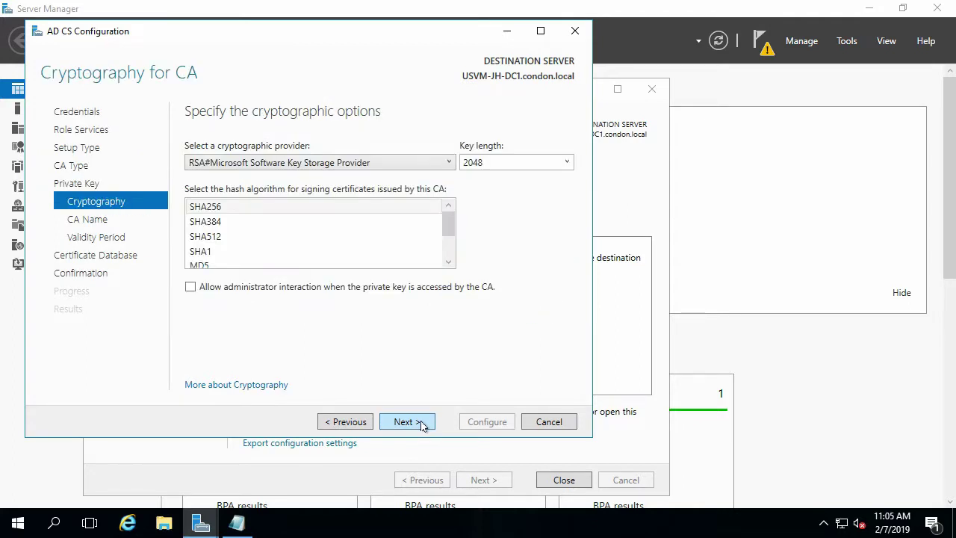
Accept SHA256 with a 2048-bit RSA key, the default CA name, 5 years' validity and the default CertLog database locations
click(406, 422)
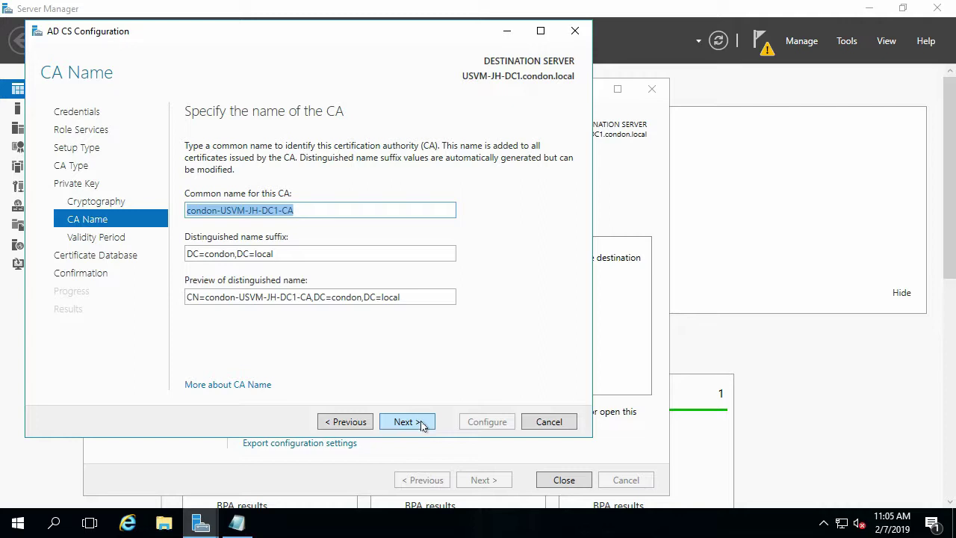
click(406, 421)
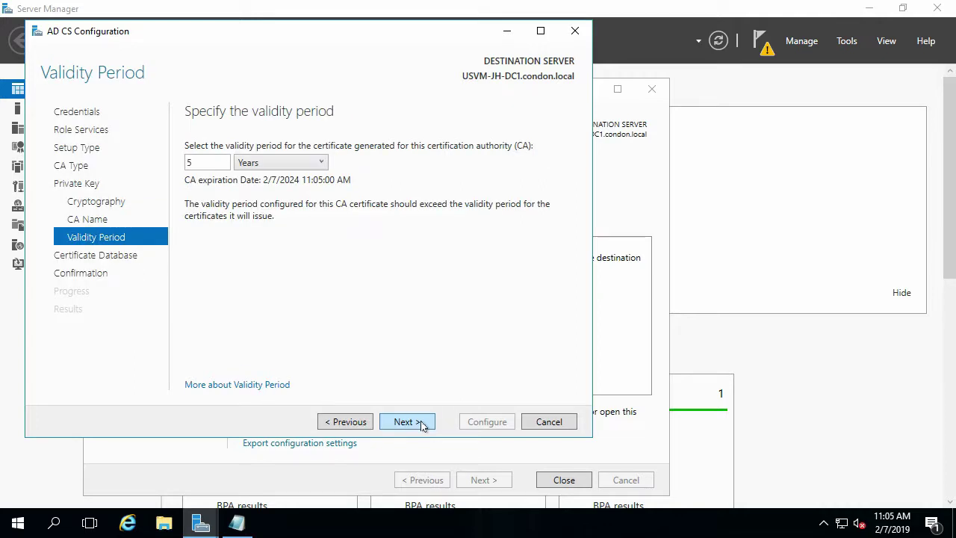
click(406, 422)
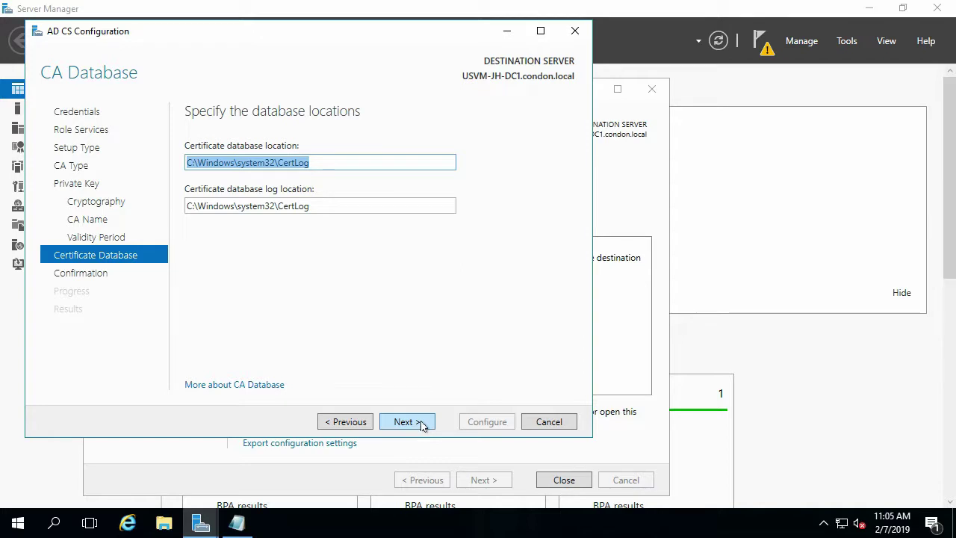
click(407, 422)
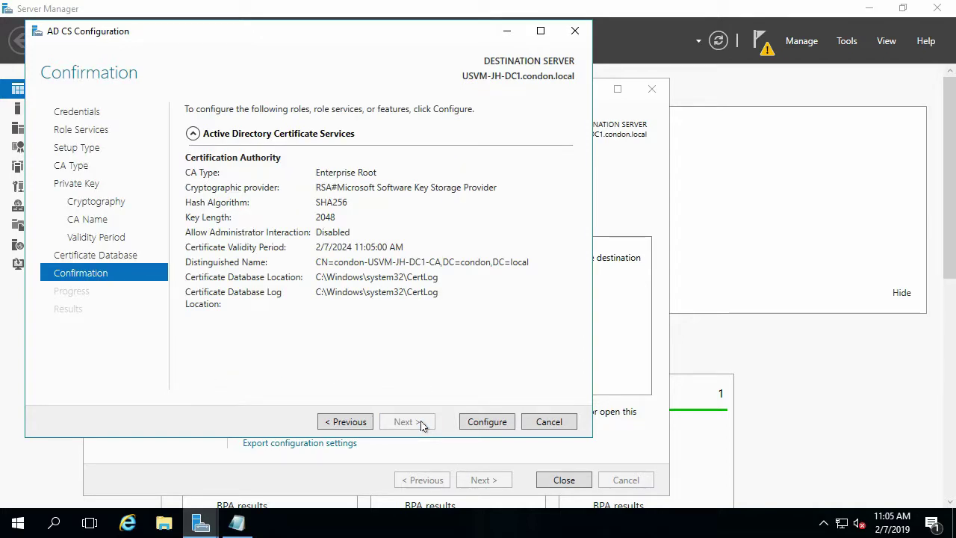
Apply the certification authority configuration and close the configuration and role installation wizards
click(481, 427)
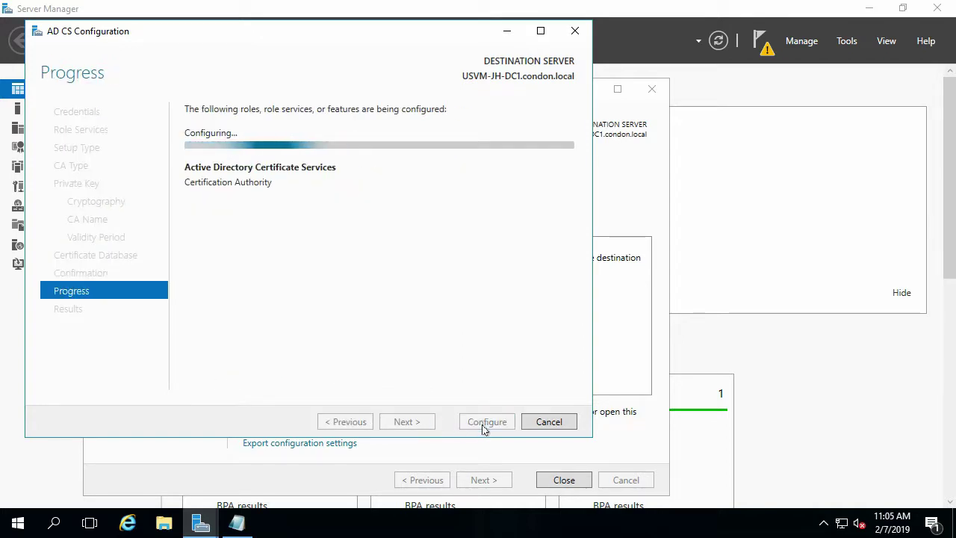
click(486, 423)
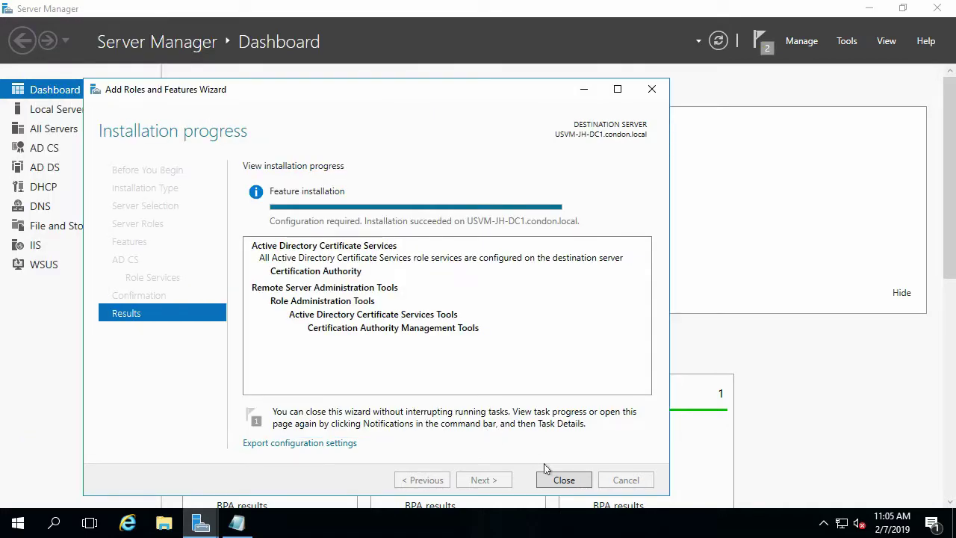
click(564, 480)
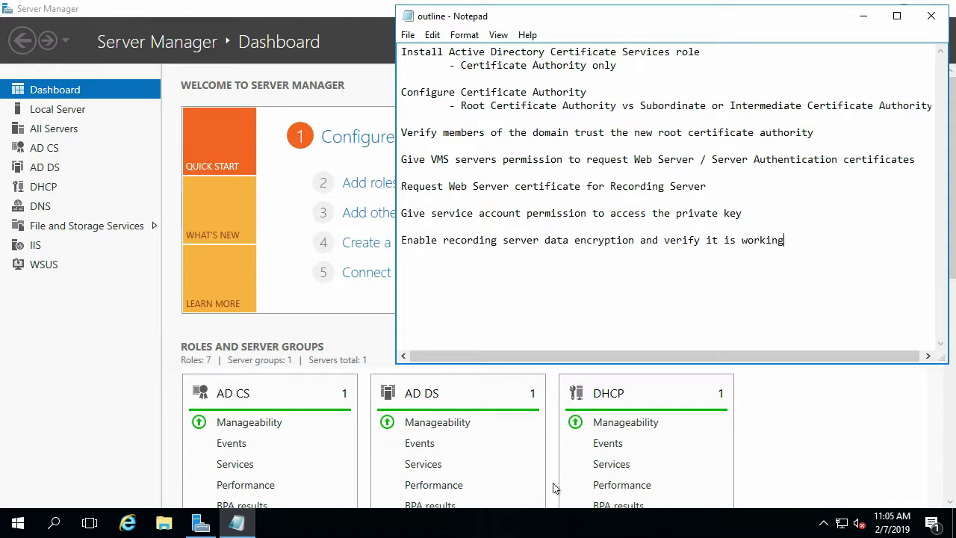
Restart the domain controller from the Windows power options
right_click(34, 525)
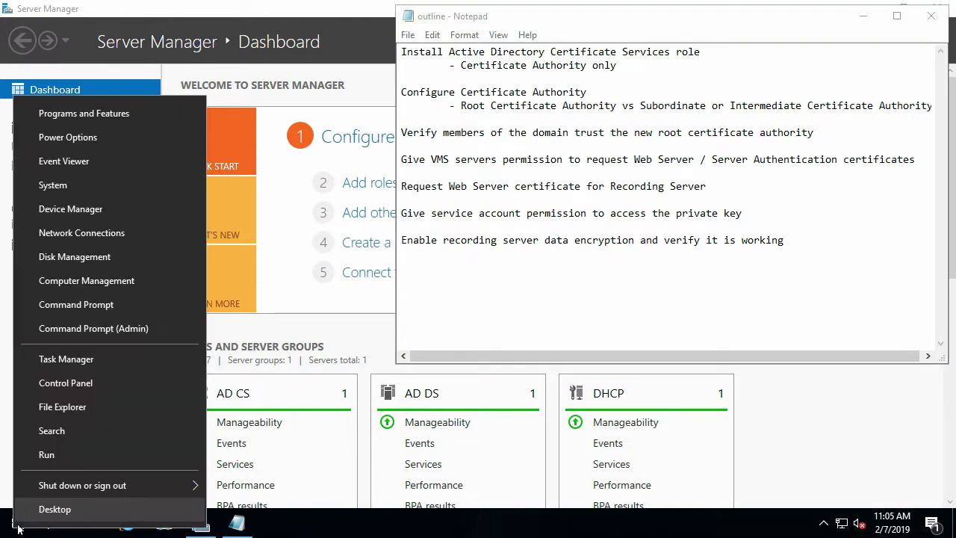
mouse_move(121, 483)
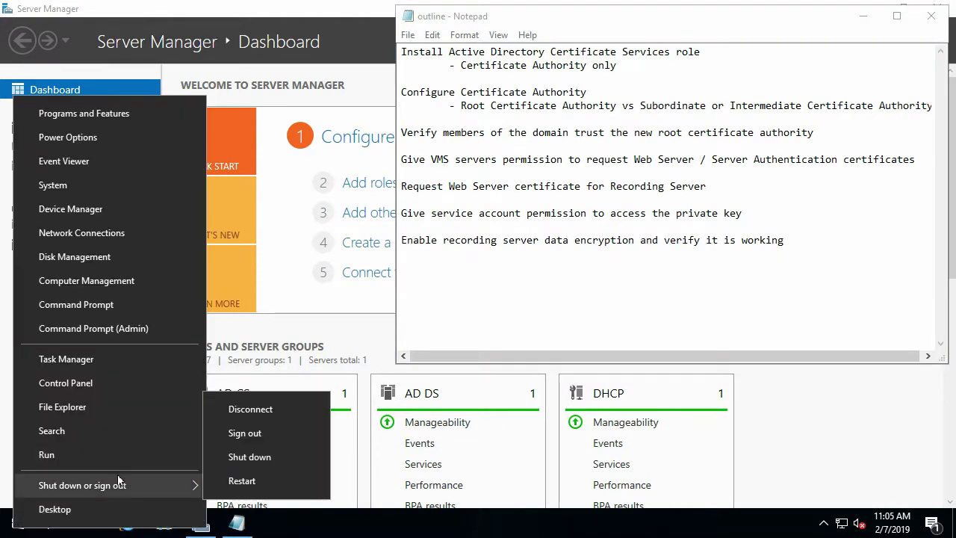
click(255, 481)
click(252, 498)
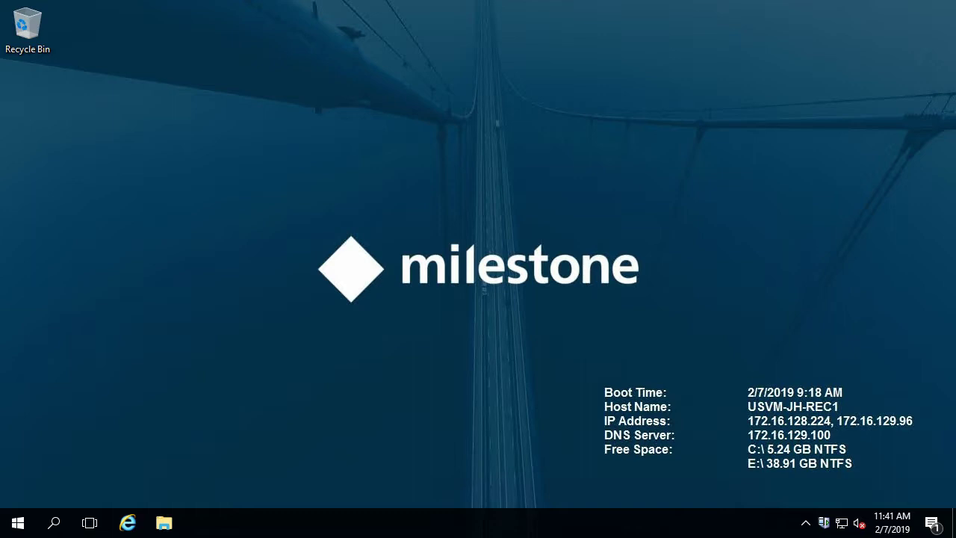
On the recording server USVM-JH-REC1, search for "cert" and open the computer certificates manager with administrator approval
right_click(17, 529)
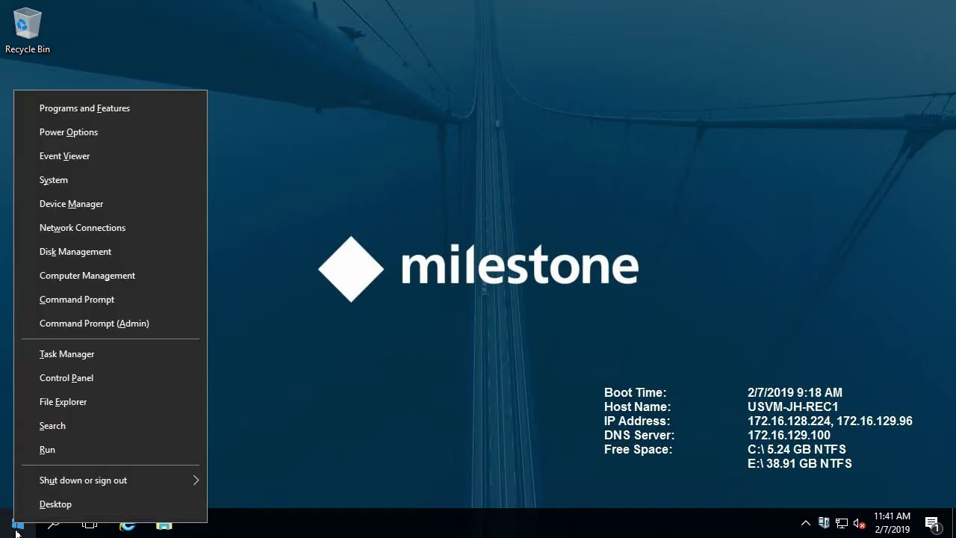
click(16, 530)
text(cert)
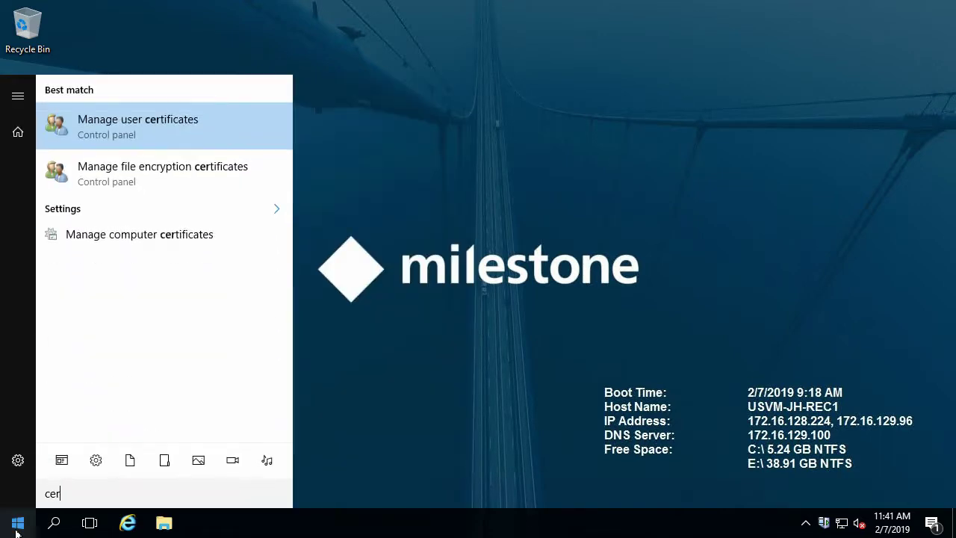
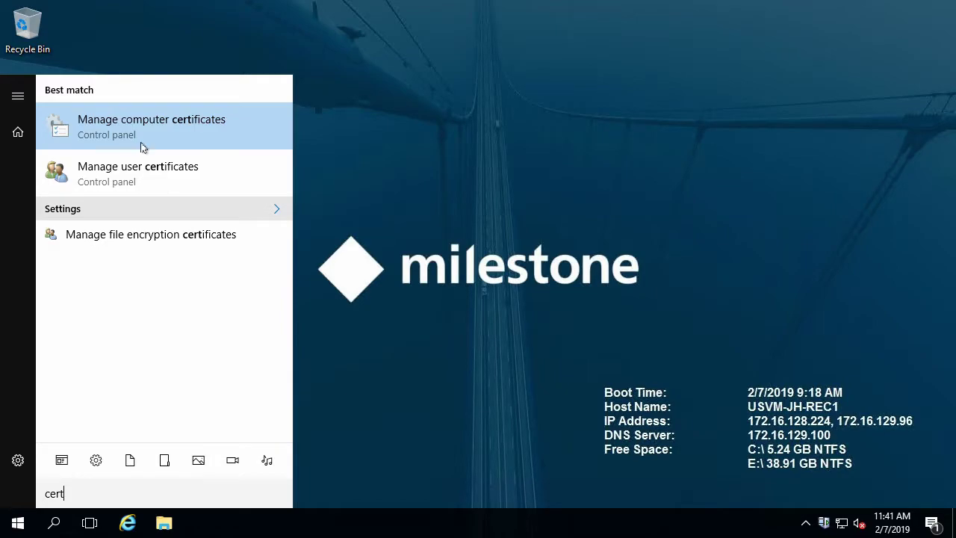
click(155, 132)
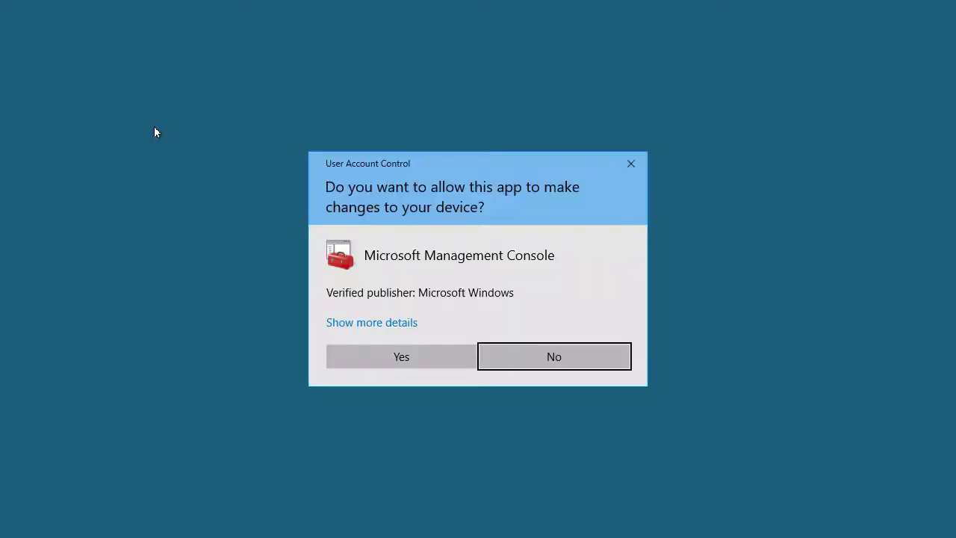
click(374, 354)
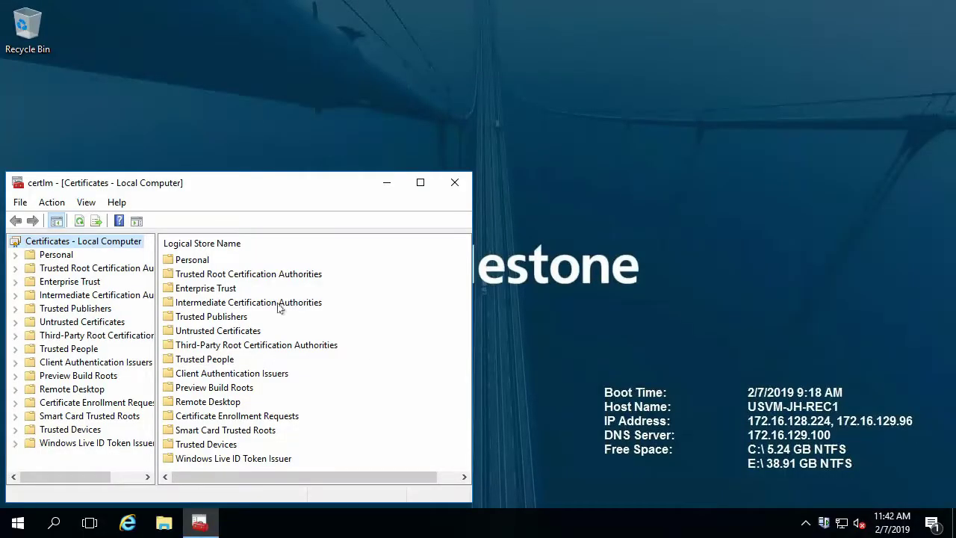
List the certificates in the local computer's Trusted Root Certification Authorities store and move the window higher for viewing
click(45, 269)
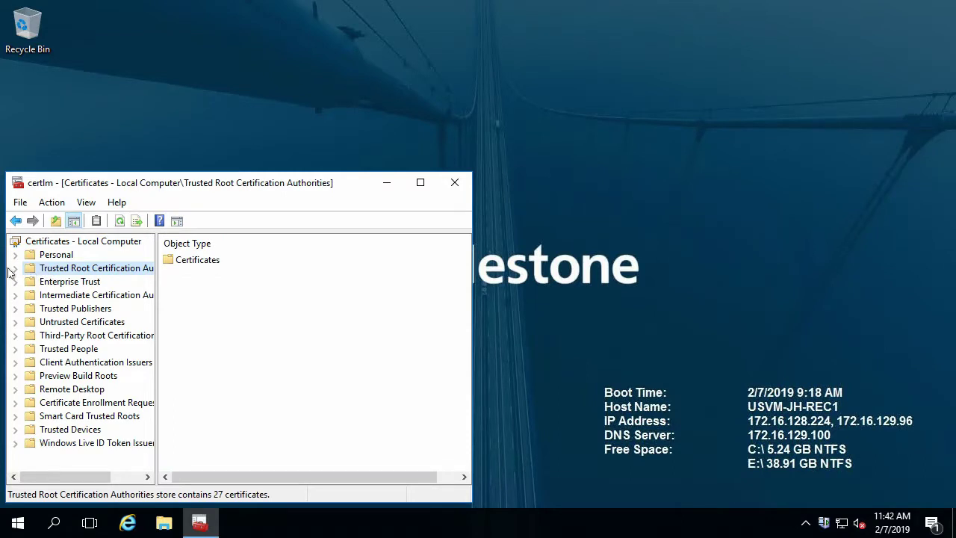
click(15, 268)
click(71, 282)
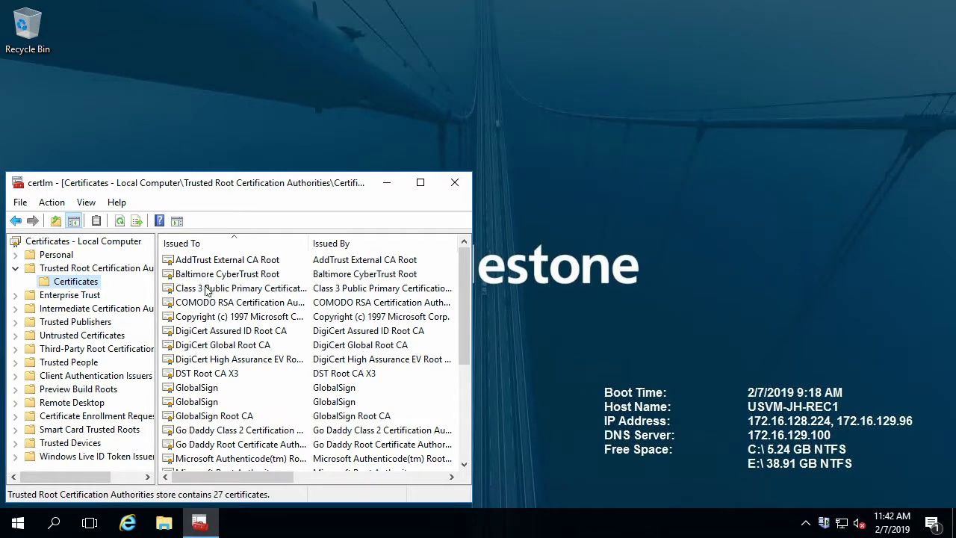
drag(196, 184, 250, 90)
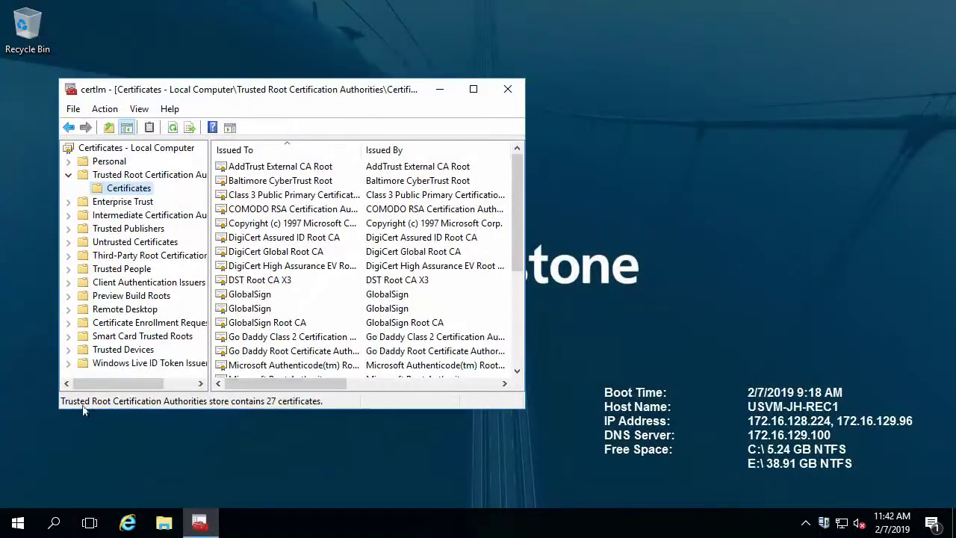
Run "certutil -pulse" in an administrator command prompt and minimize its window
right_click(18, 523)
click(75, 317)
click(328, 345)
text(certutil)
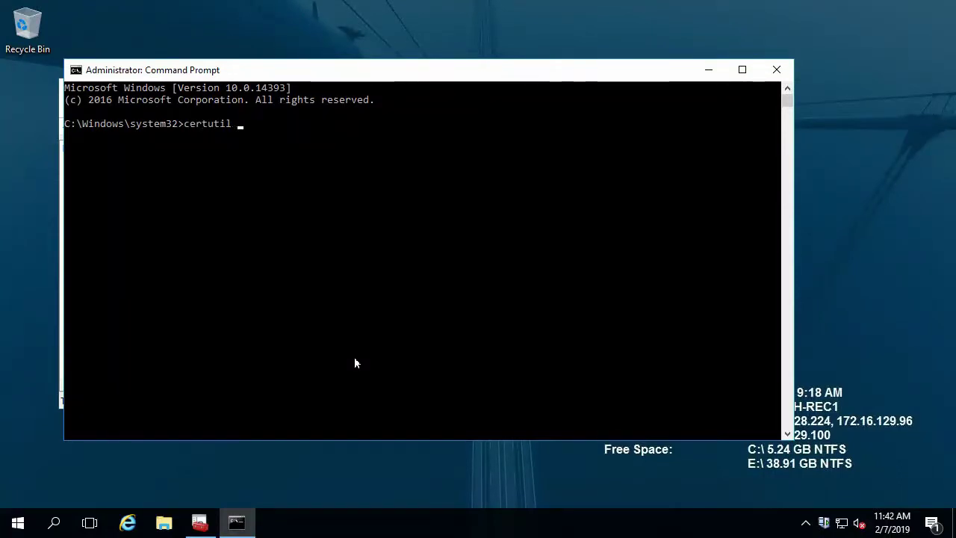
text( -pulse)
key(Return)
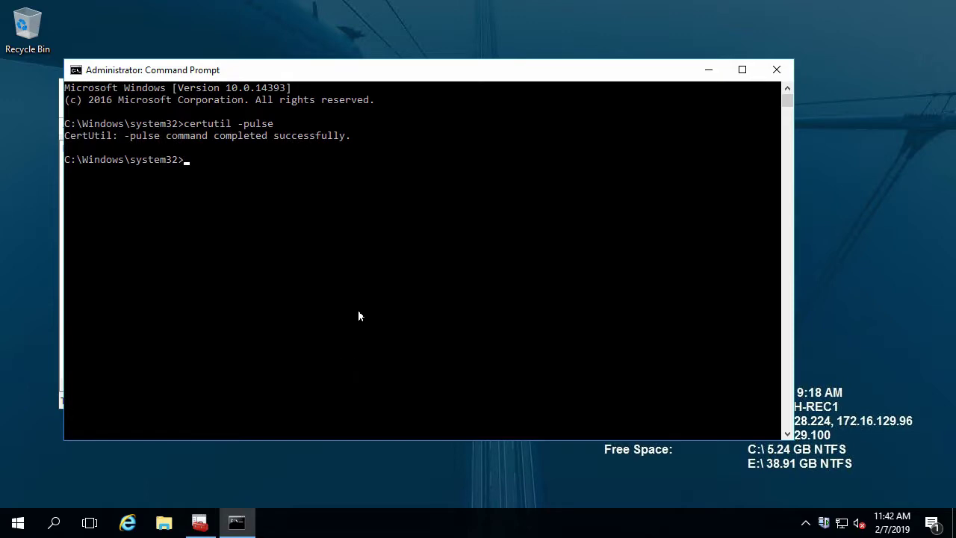
click(706, 70)
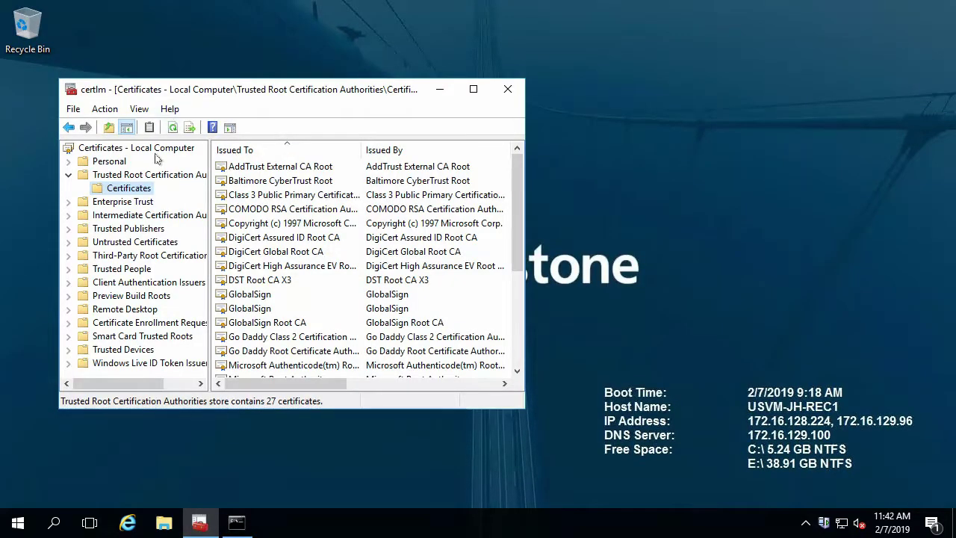
Refresh the trusted root certificates list and view the details of the condon-USVM-JH-DC1-CA certificate
right_click(113, 192)
click(156, 242)
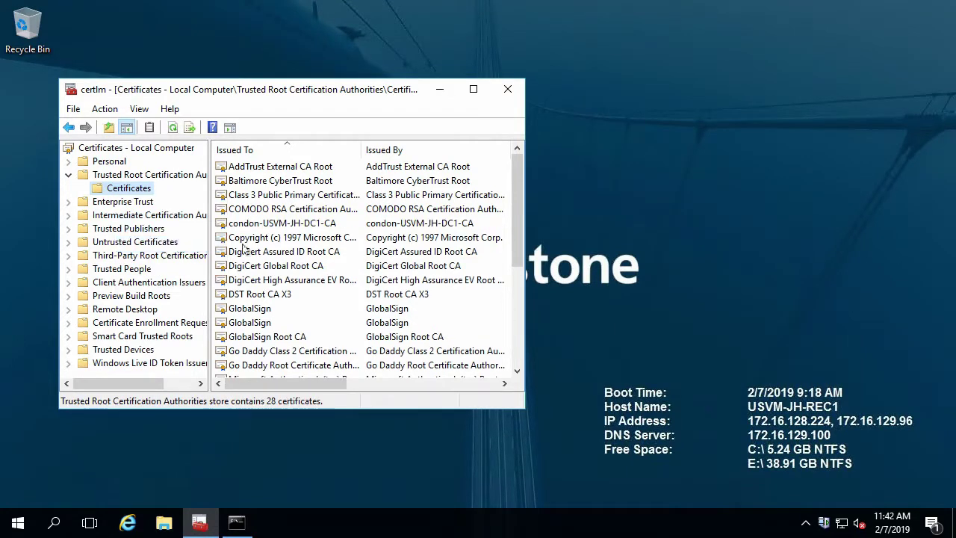
click(275, 226)
double_click(275, 224)
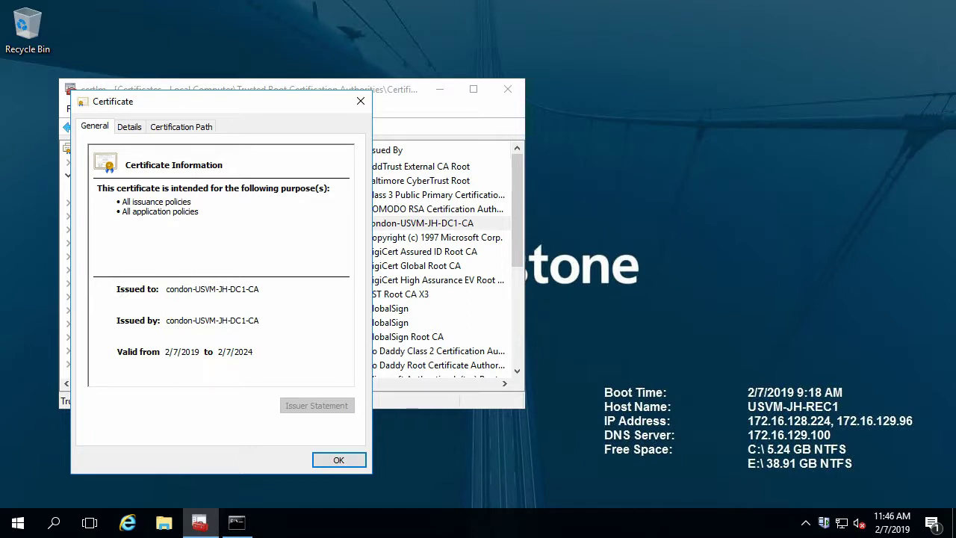
click(338, 459)
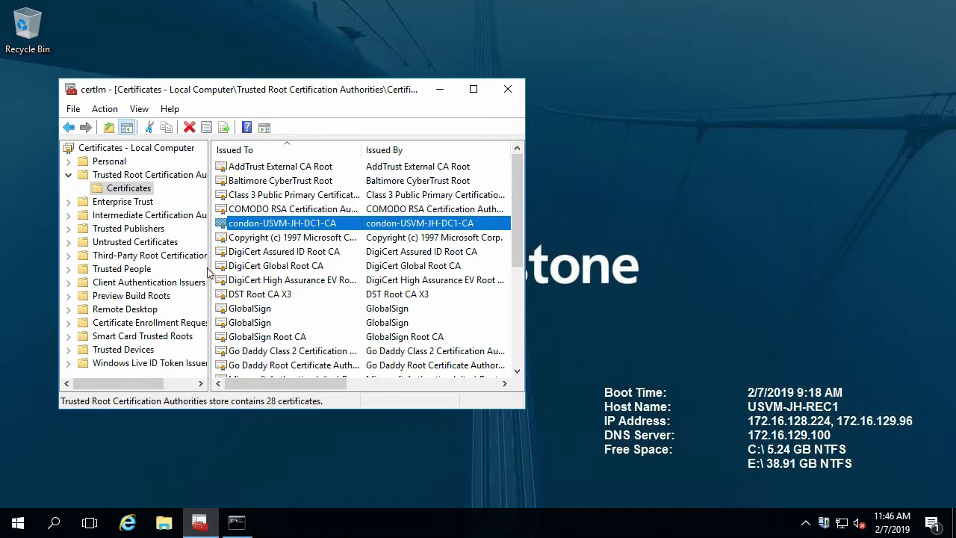
Start a new certificate request from the certificates in the local computer's Personal store
click(107, 166)
click(68, 162)
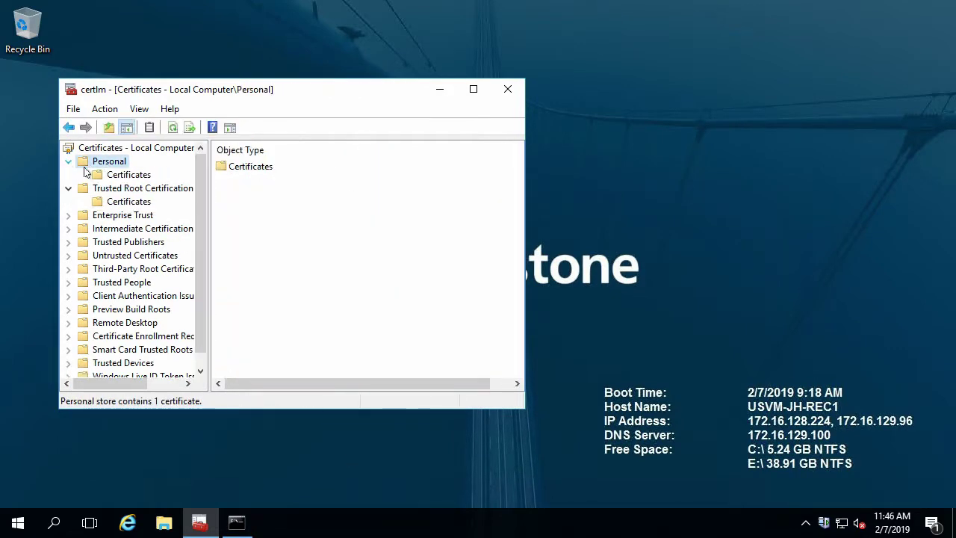
click(106, 175)
right_click(267, 216)
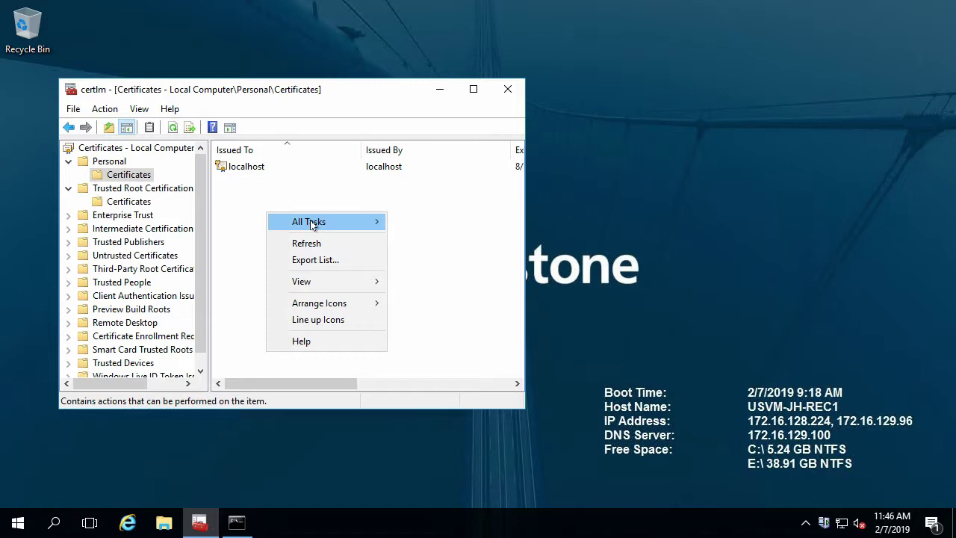
mouse_move(341, 224)
click(420, 224)
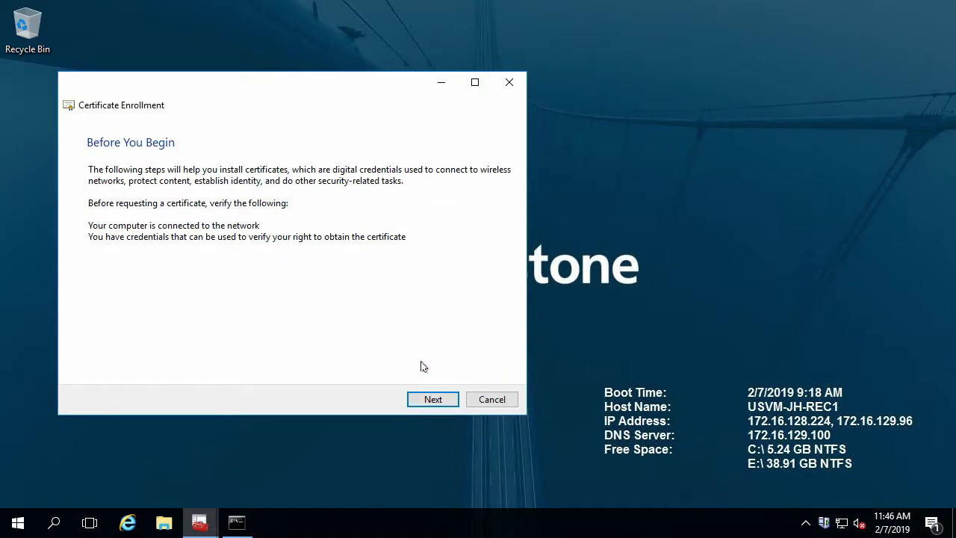
Advance the enrollment wizard to the certificate selection, show all templates and check the status of Web Server
click(437, 403)
click(438, 403)
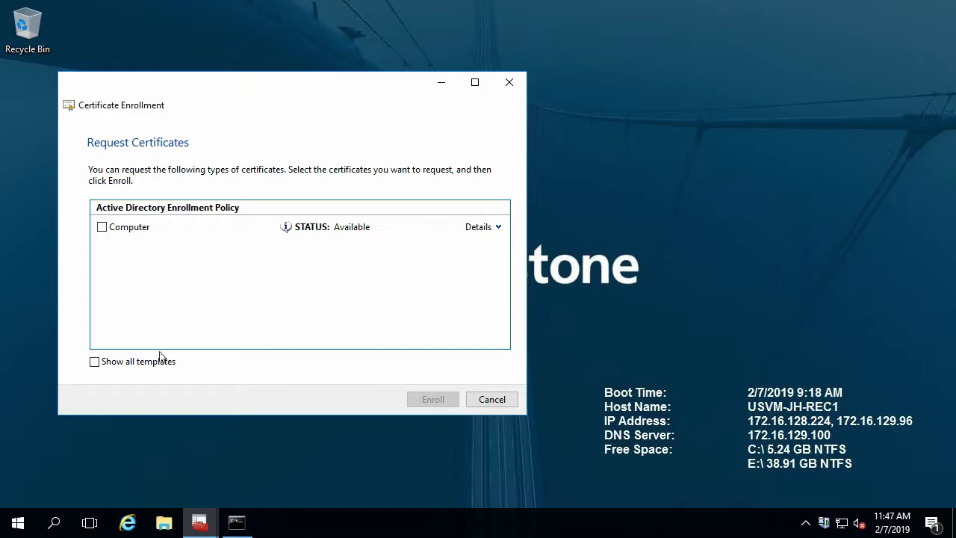
click(94, 363)
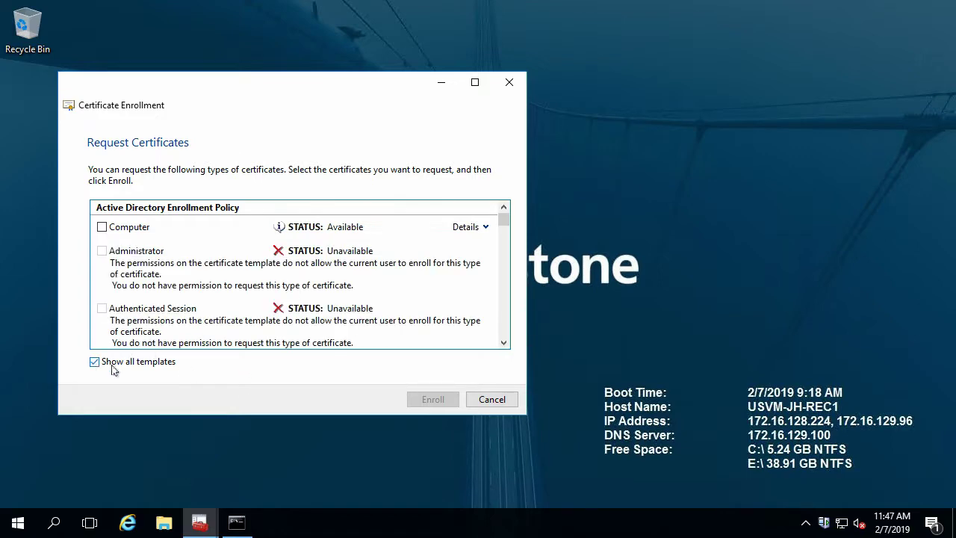
drag(503, 215, 499, 352)
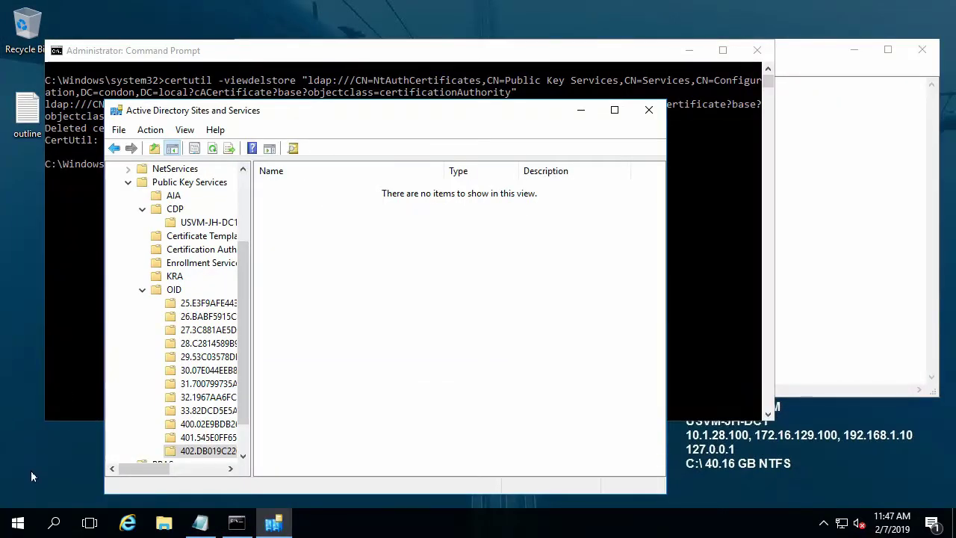
On the domain controller USVM-JH-DC1, run "mmc" to open an empty management console with administrator approval
right_click(17, 527)
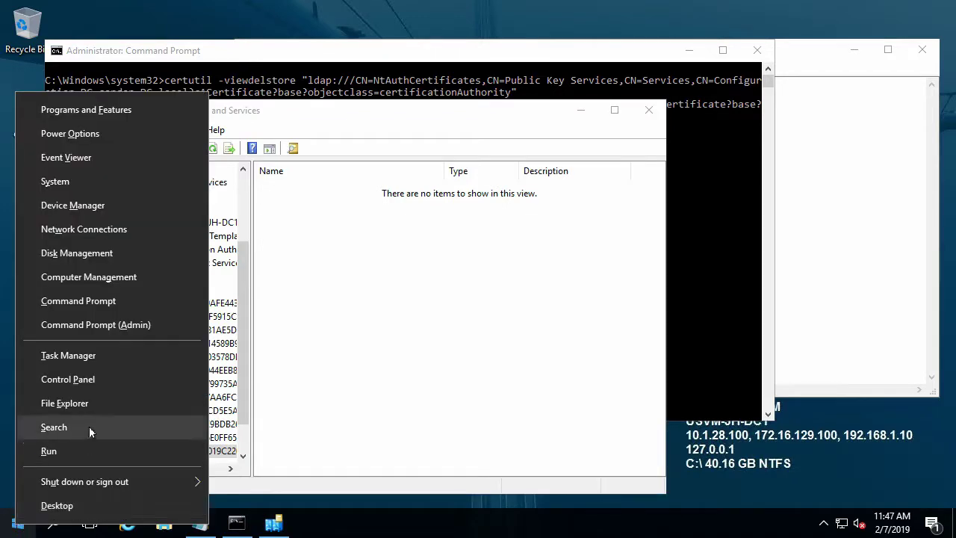
click(78, 450)
text(mmc)
key(Return)
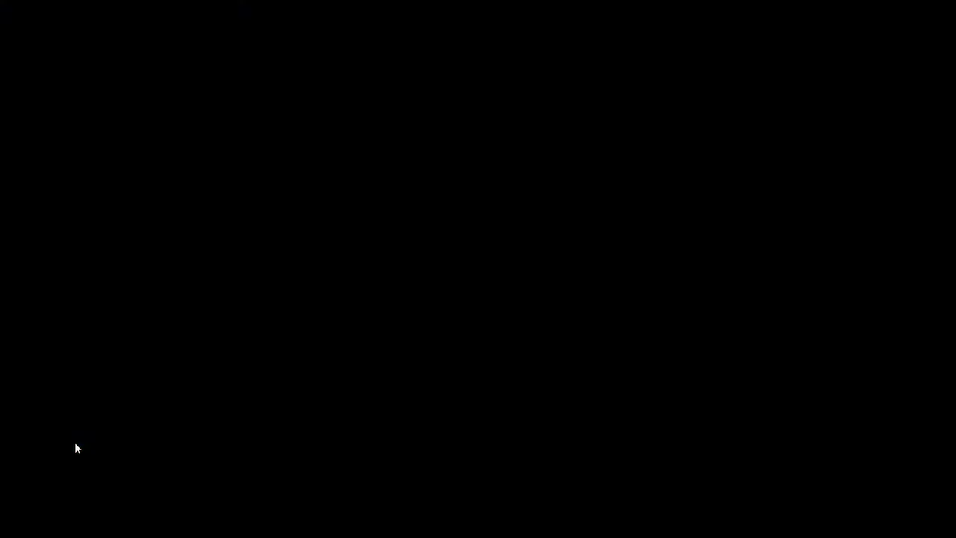
click(401, 354)
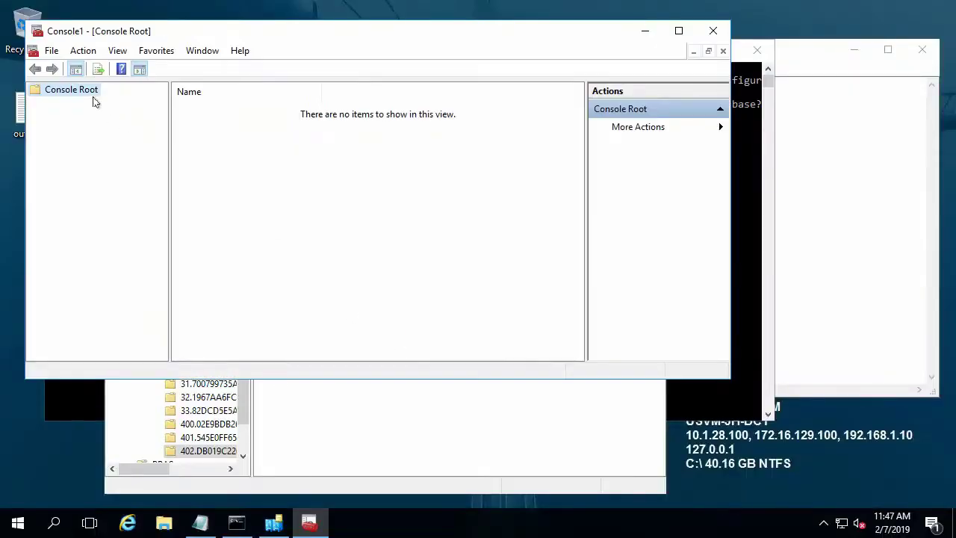
Add the Certificate Templates snap-in to the console
click(52, 50)
click(91, 139)
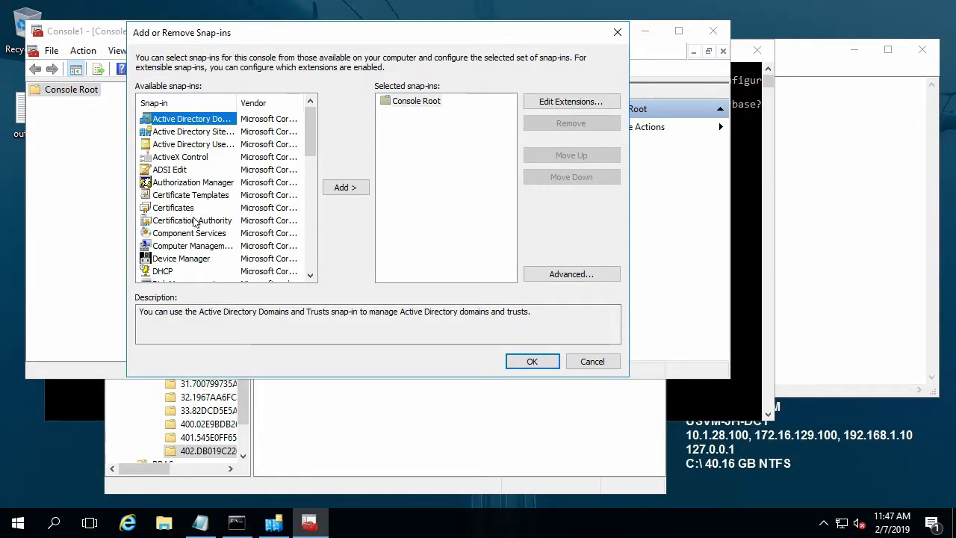
click(207, 194)
click(345, 186)
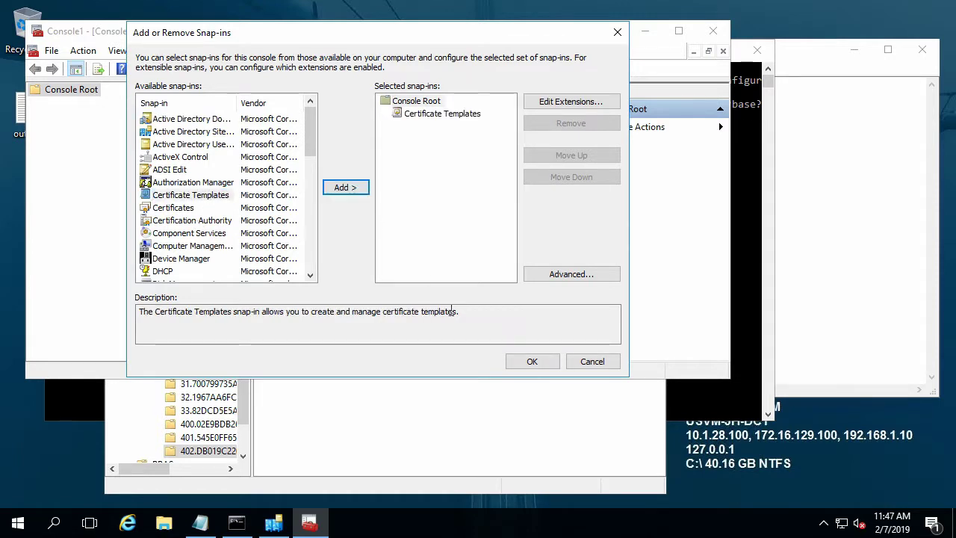
click(515, 362)
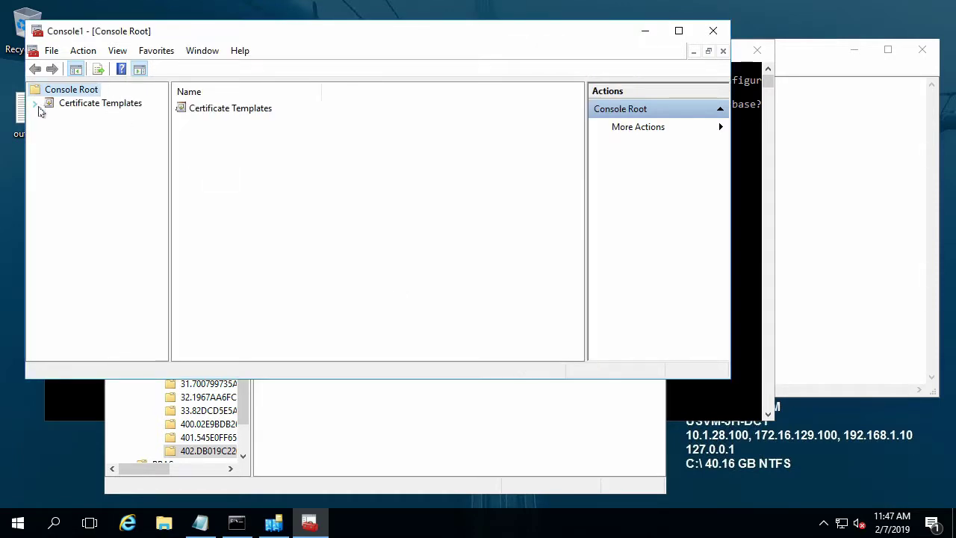
Open the security settings of the Web Server certificate template
click(51, 105)
scroll(237, 298, down, 5)
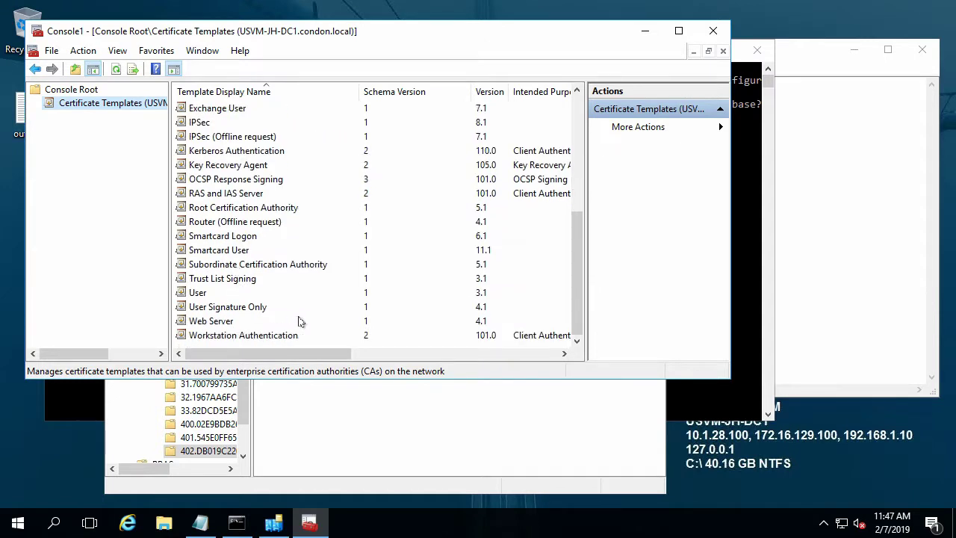
click(213, 323)
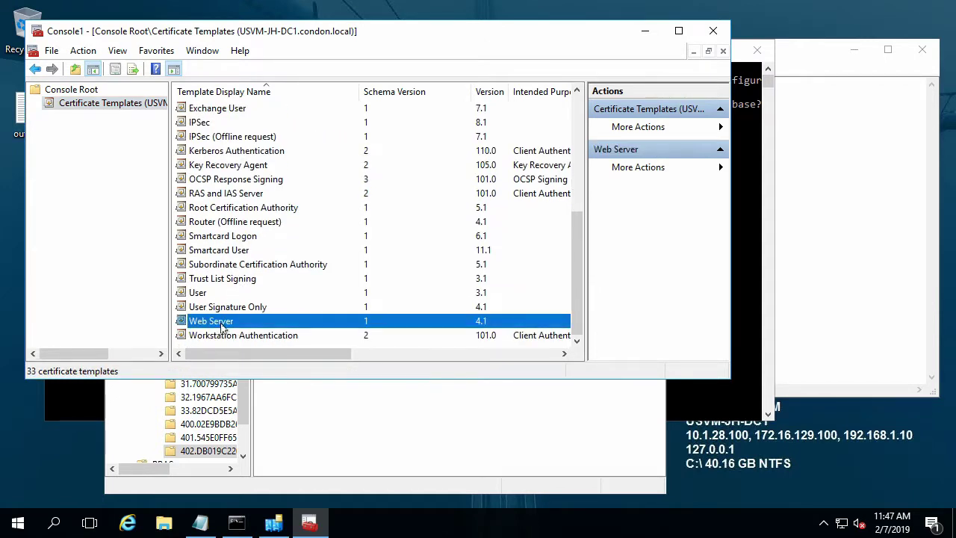
double_click(230, 327)
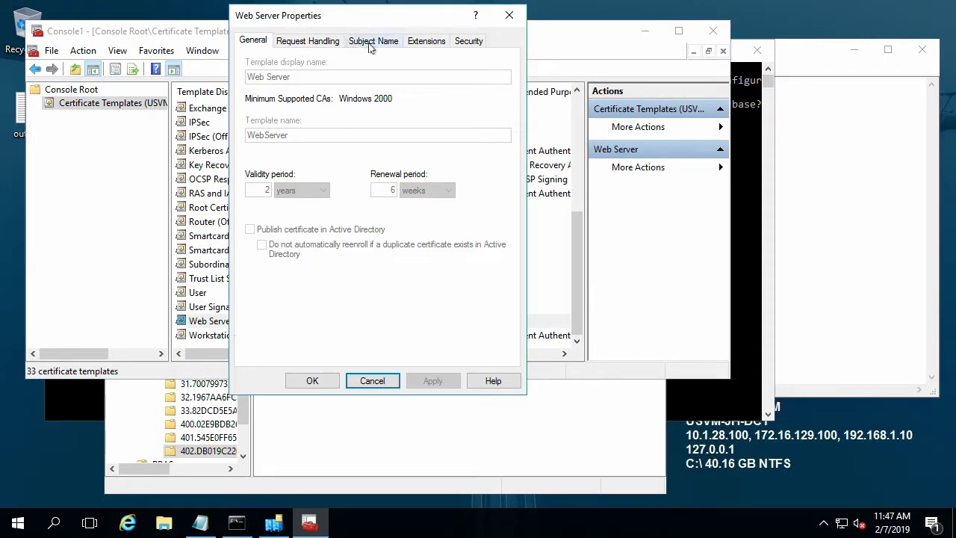
click(469, 40)
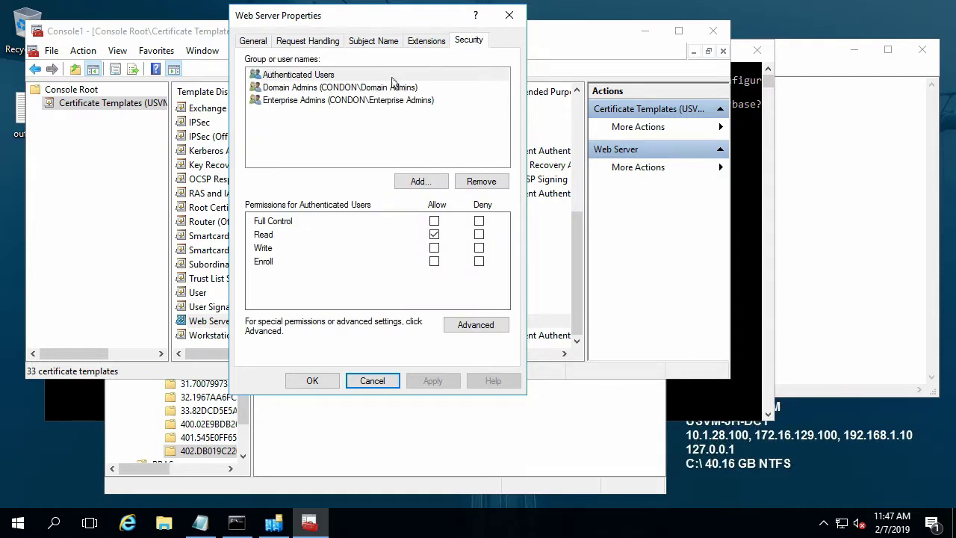
Check the template permissions of the Enterprise Admins and Domain Admins groups, then clear the selection
click(297, 100)
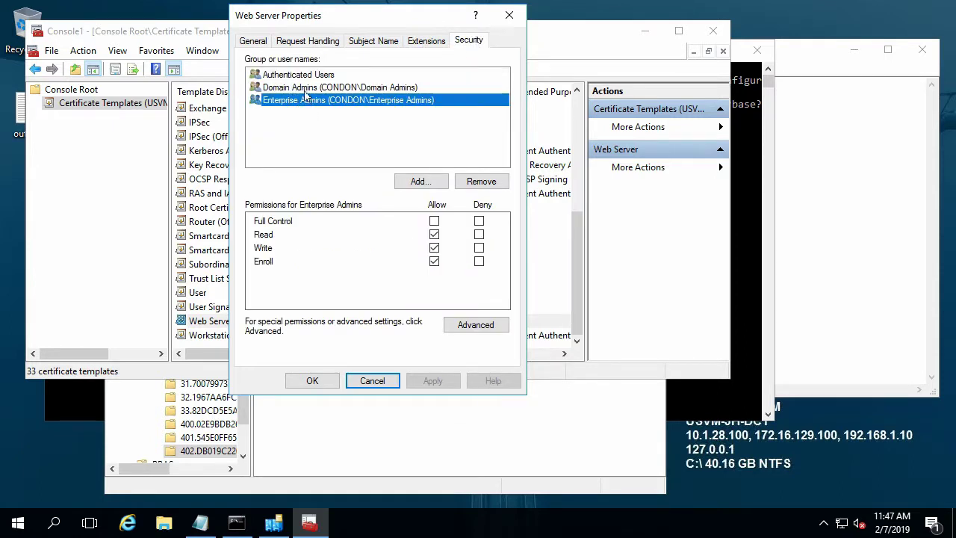
click(304, 90)
click(337, 121)
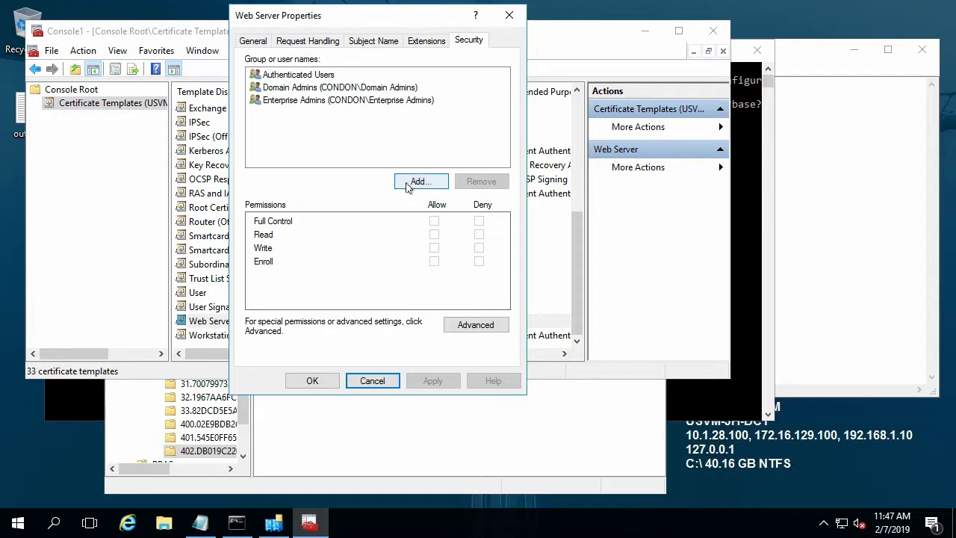
Check the members of the VMS Servers group under CondonServers in Active Directory Users and Computers, then close that console
click(18, 523)
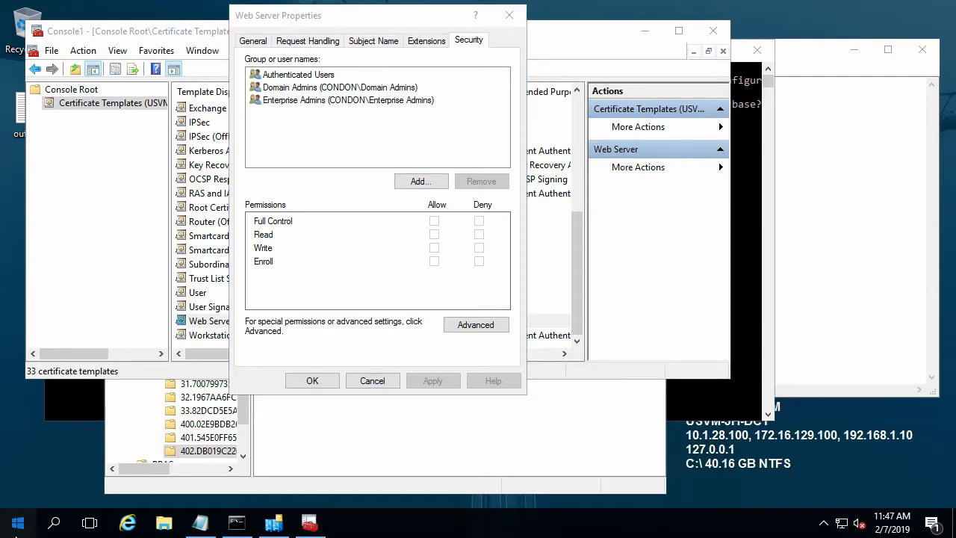
click(171, 127)
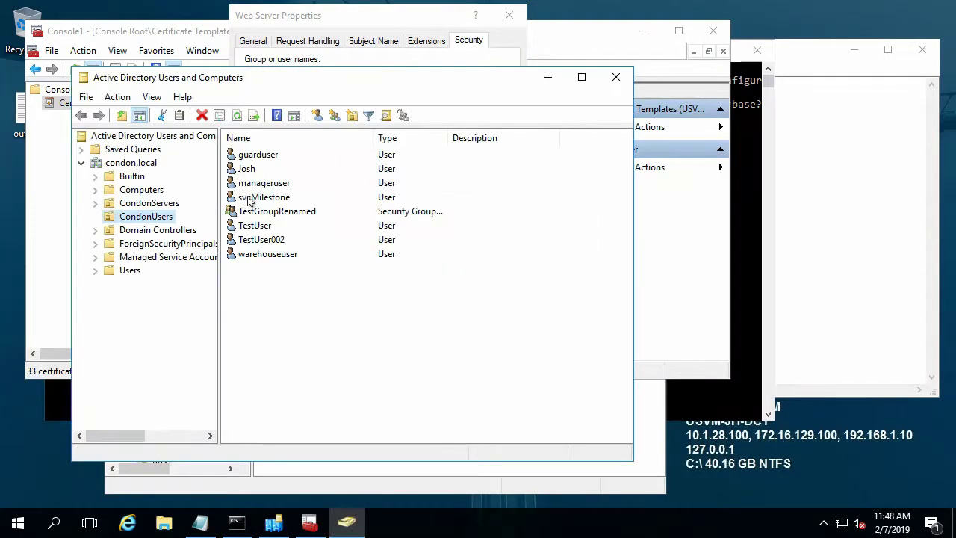
click(147, 203)
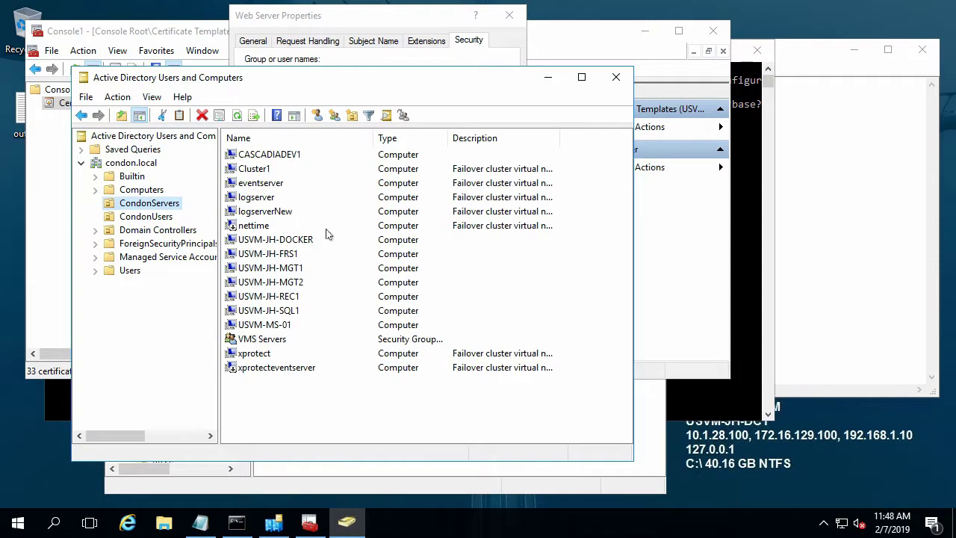
double_click(258, 342)
click(274, 130)
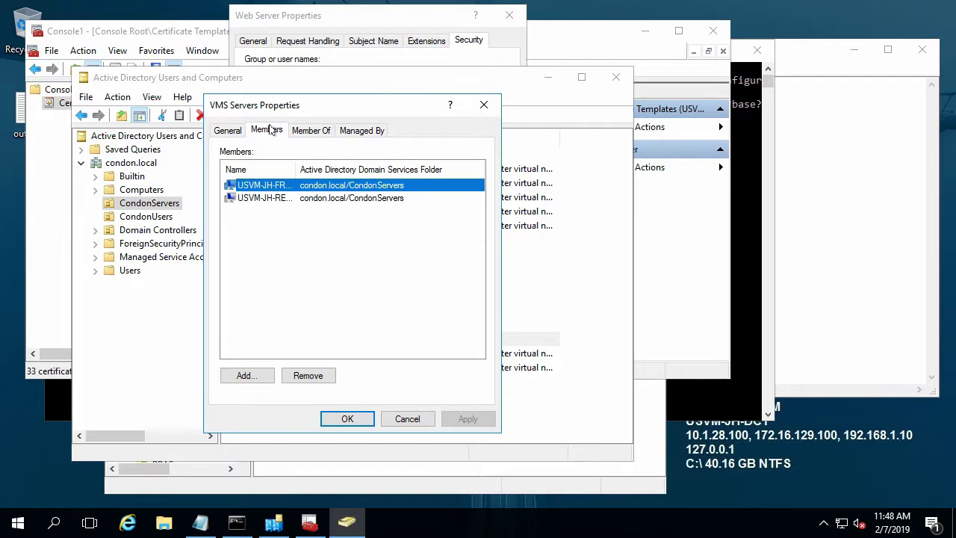
drag(296, 169, 343, 167)
click(288, 198)
click(291, 185)
click(407, 419)
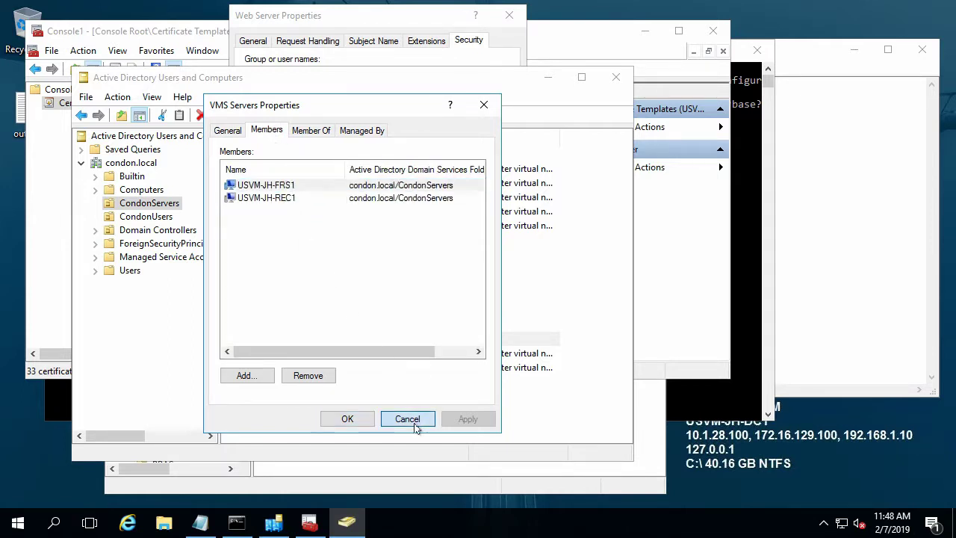
click(615, 77)
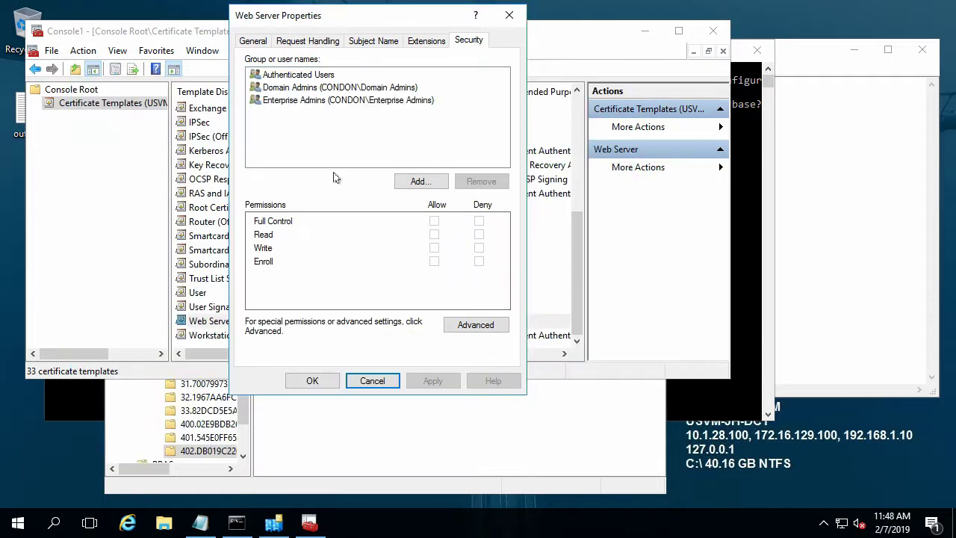
Add the VMS Servers group to the Web Server template's security list
click(419, 183)
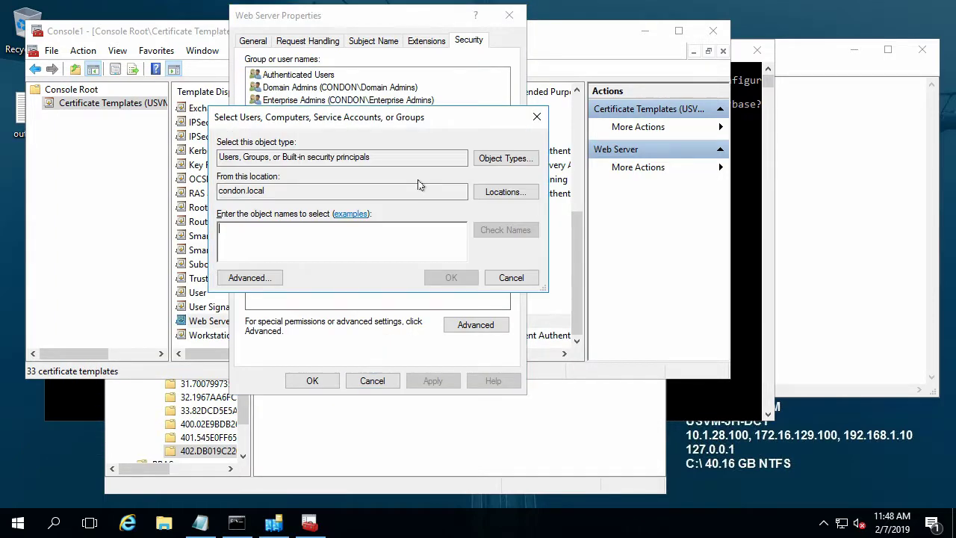
text(vms servers)
click(504, 230)
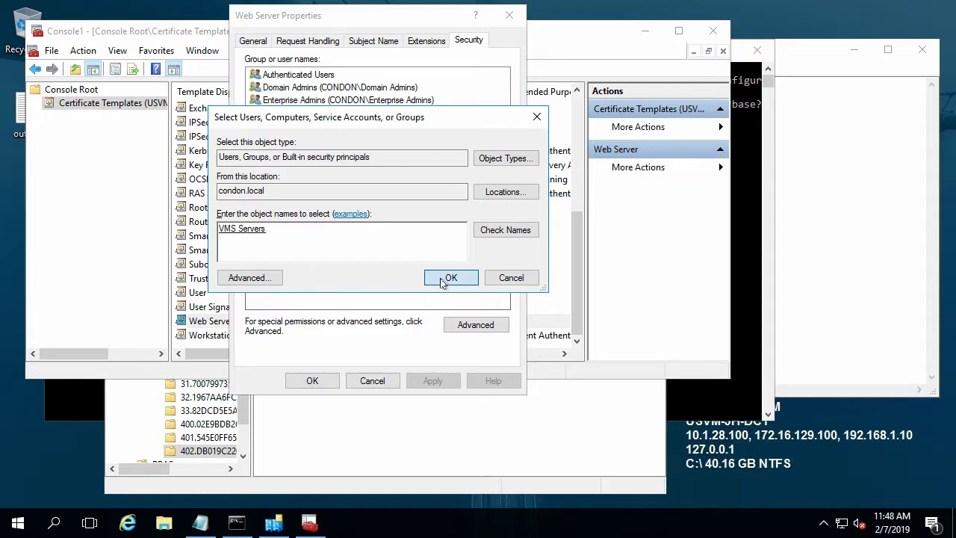
click(448, 278)
Allow only Enroll for VMS Servers on the Web Server template, clearing Read, and apply and close the properties
click(434, 235)
click(434, 261)
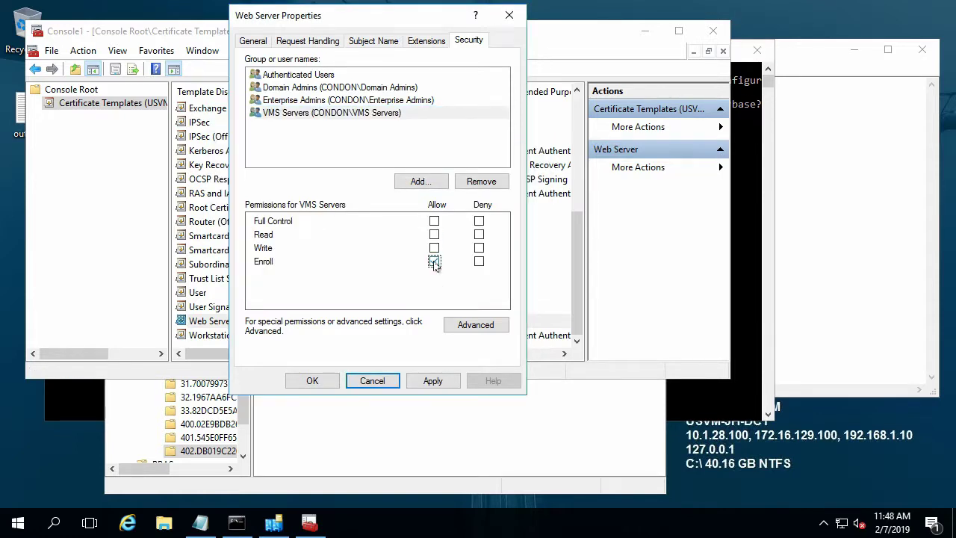
click(432, 380)
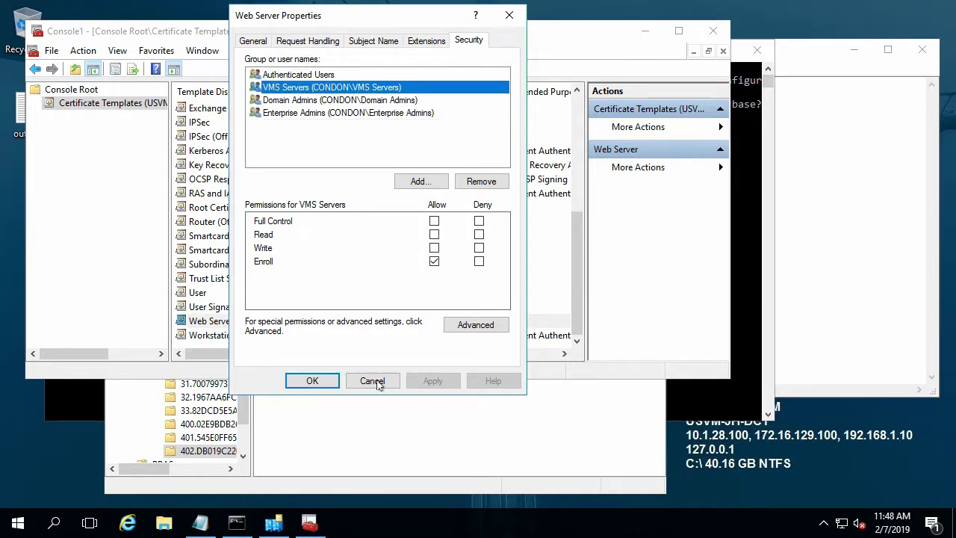
click(312, 381)
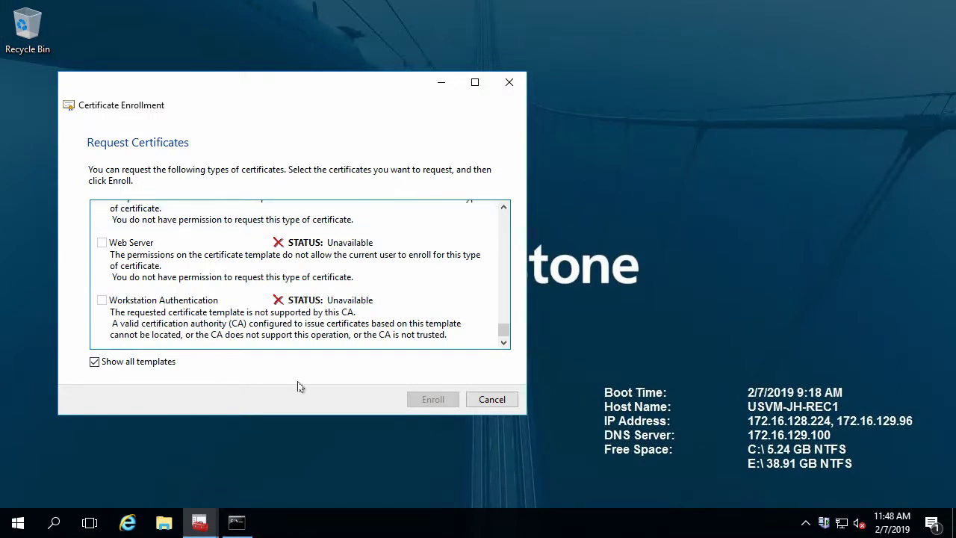
Cancel the open enrollment, request a new certificate for the Personal store, select the Web Server template and open its required enrollment settings
click(492, 400)
right_click(278, 225)
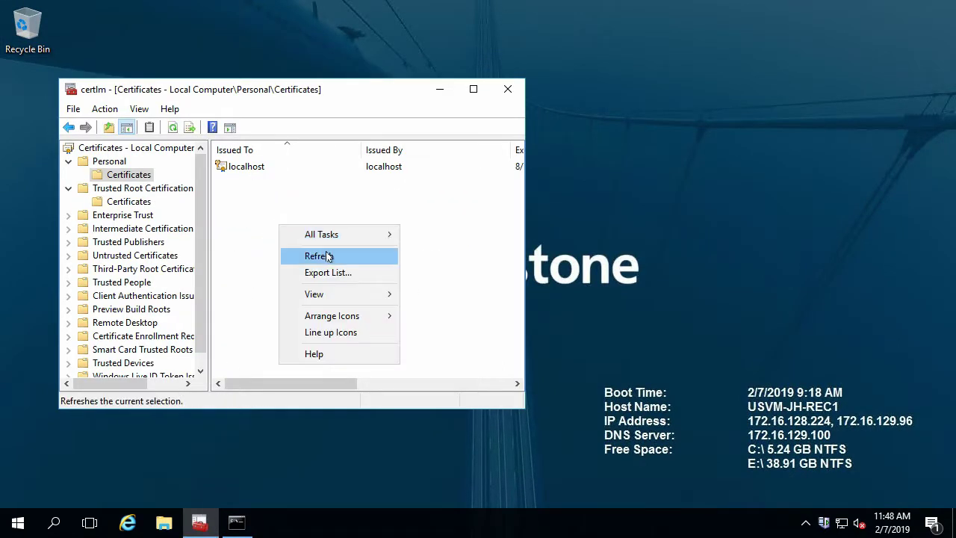
mouse_move(330, 236)
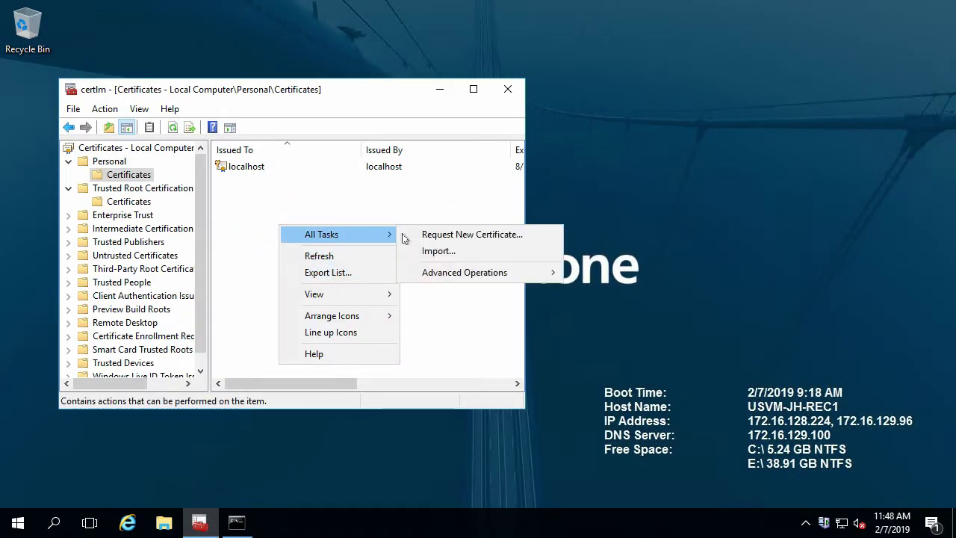
click(443, 236)
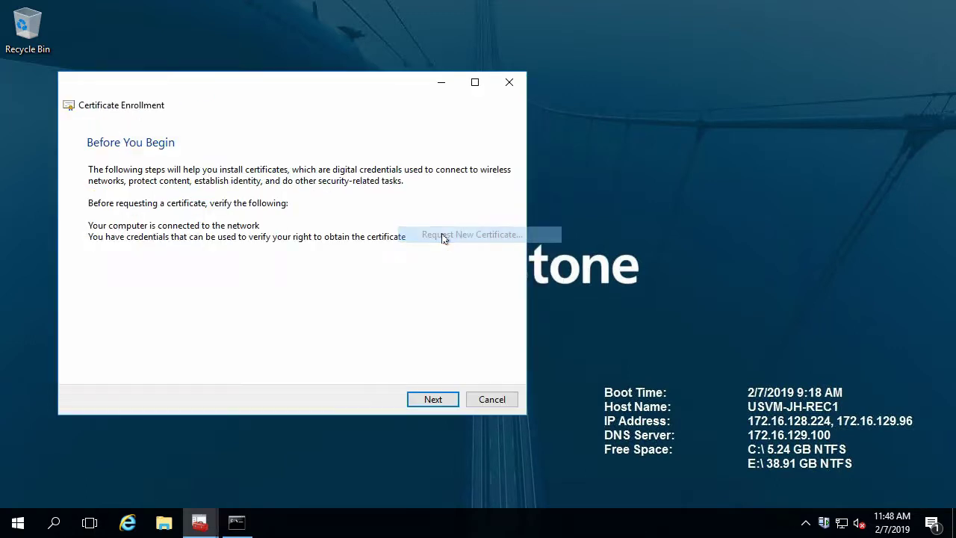
click(431, 399)
click(432, 400)
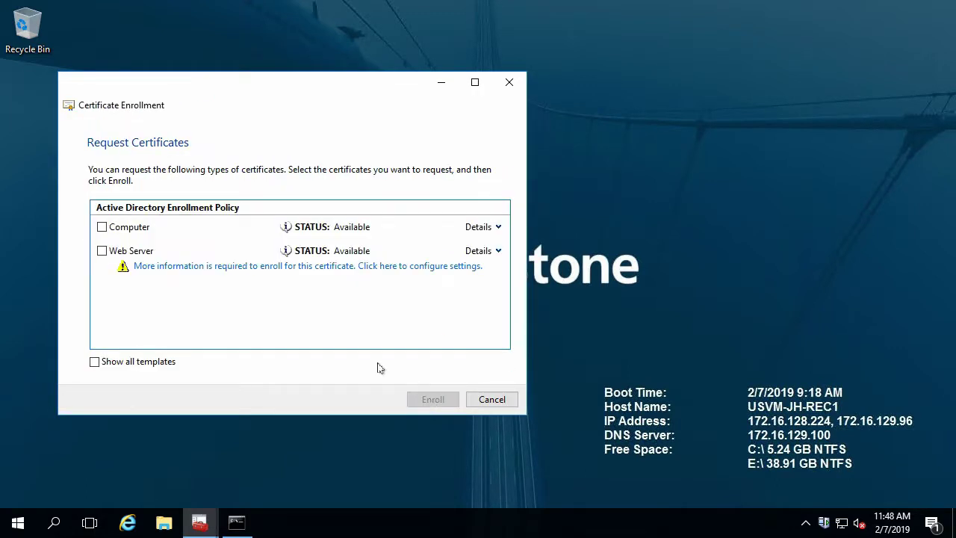
click(102, 252)
click(282, 266)
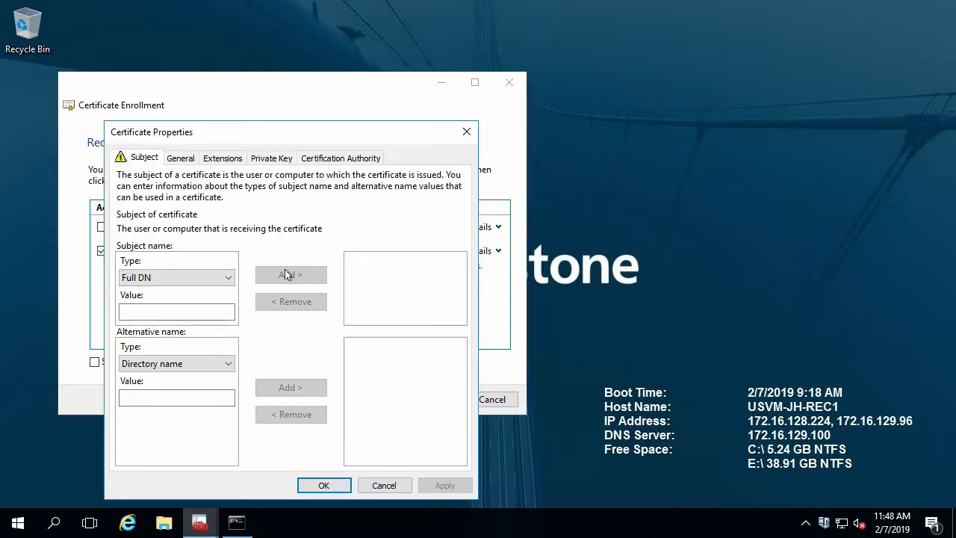
Enter usvm-jh-rec1 as the certificate's subject name, using the Common name type
click(177, 281)
click(171, 304)
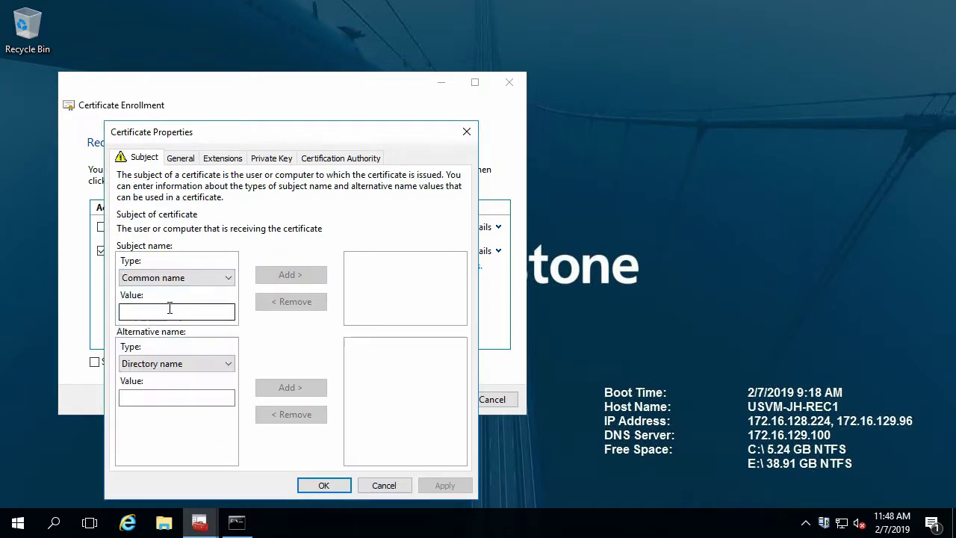
click(161, 312)
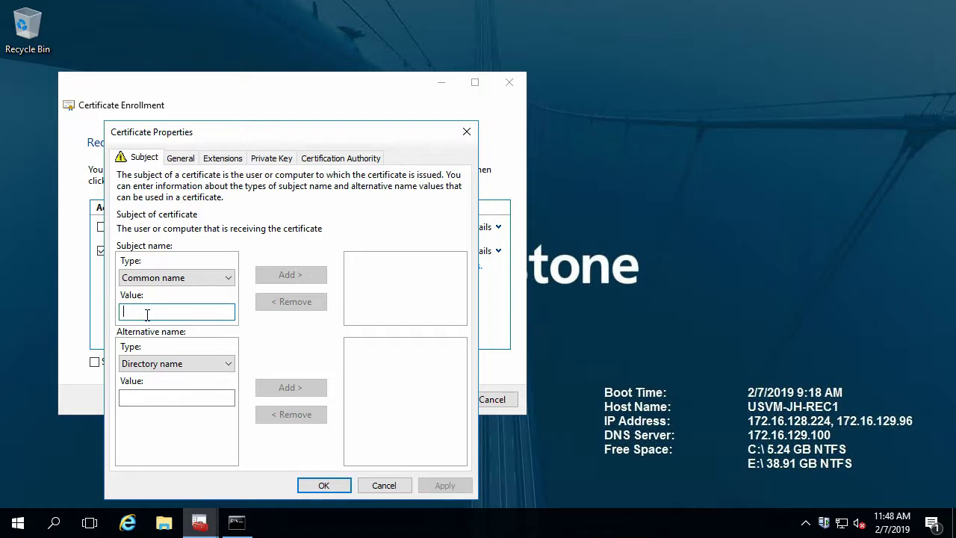
text(us)
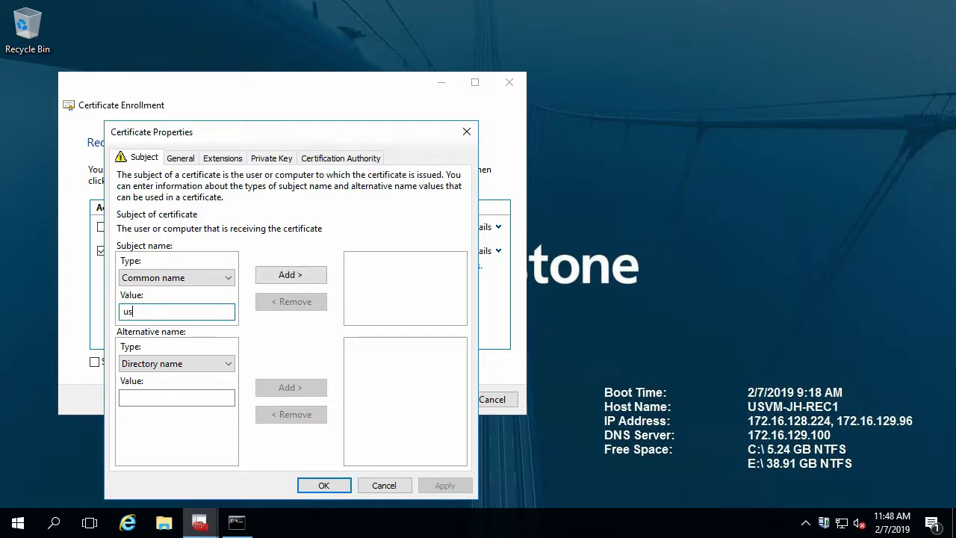
text(vm-jh-rec1)
Enter usvm-jh-rec1.condon.local as a DNS alternative name and add both the alternative and subject names to the certificate
click(171, 364)
click(154, 390)
click(152, 397)
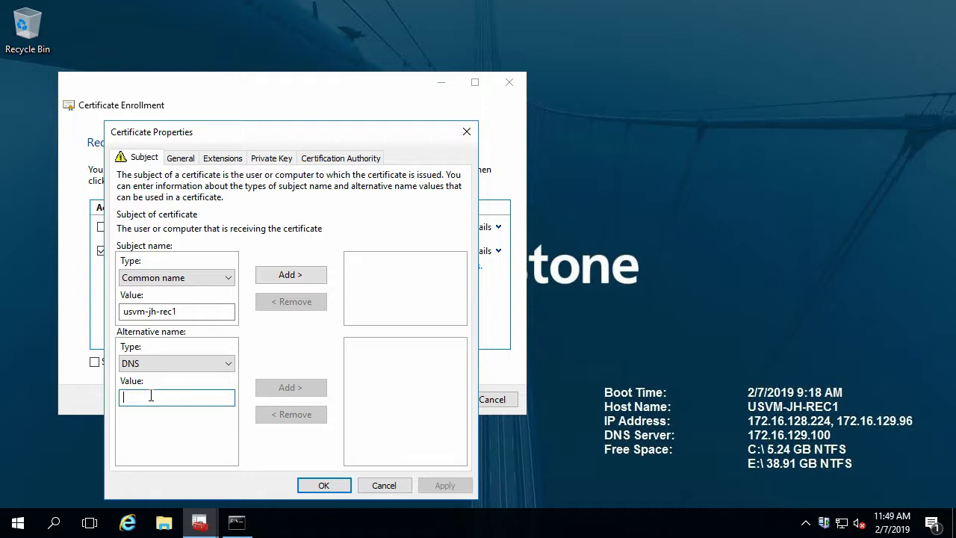
text(usvm-jh-rec1.condon.local)
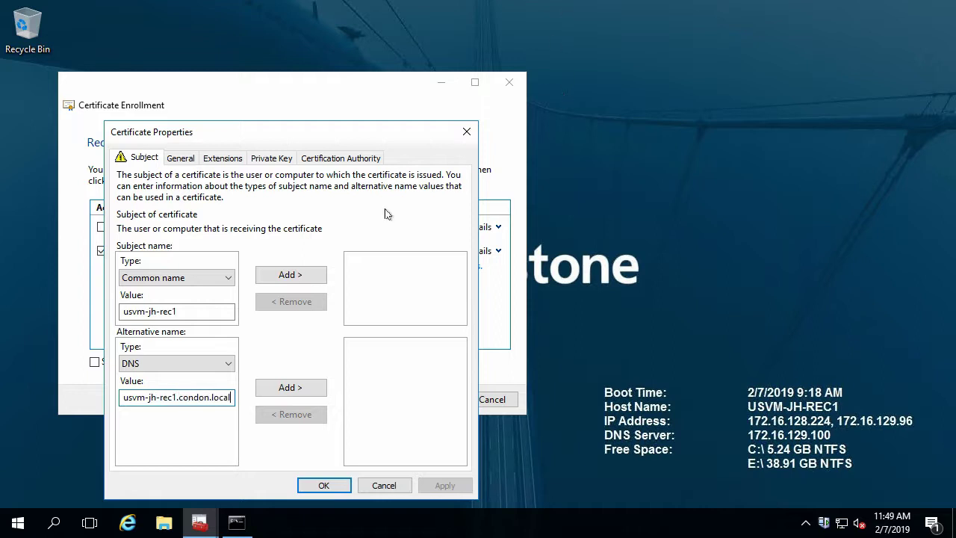
click(285, 387)
click(303, 275)
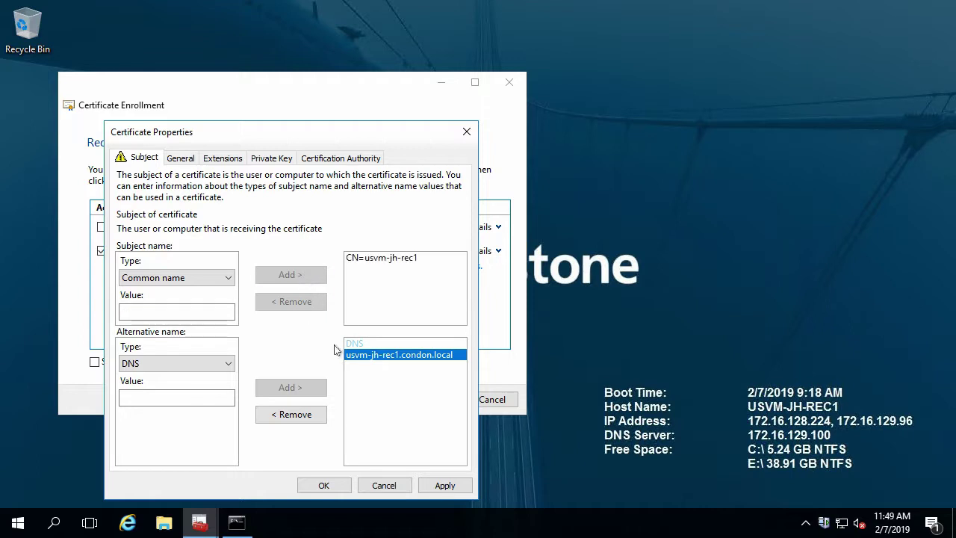
Confirm the certificate properties, enroll the Web Server certificate and finish the enrollment
click(322, 487)
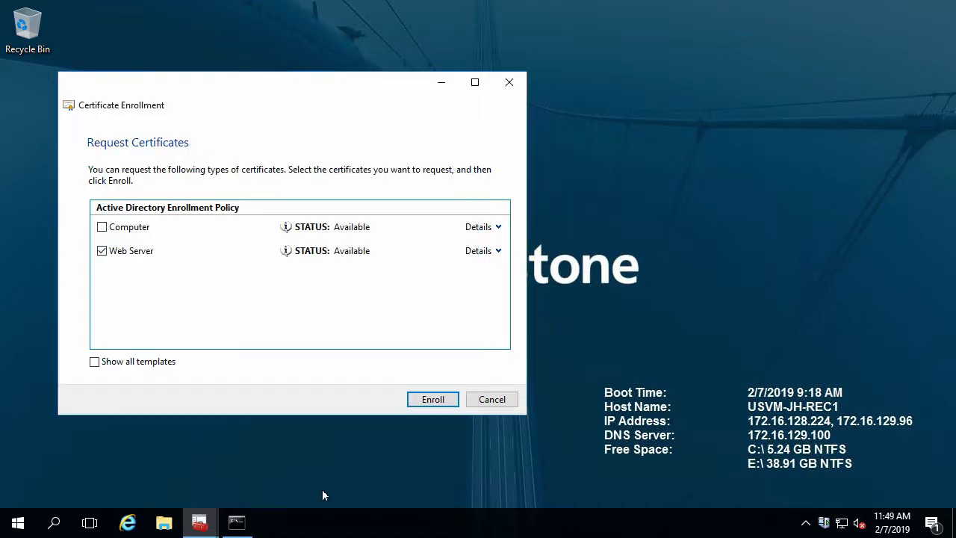
click(432, 404)
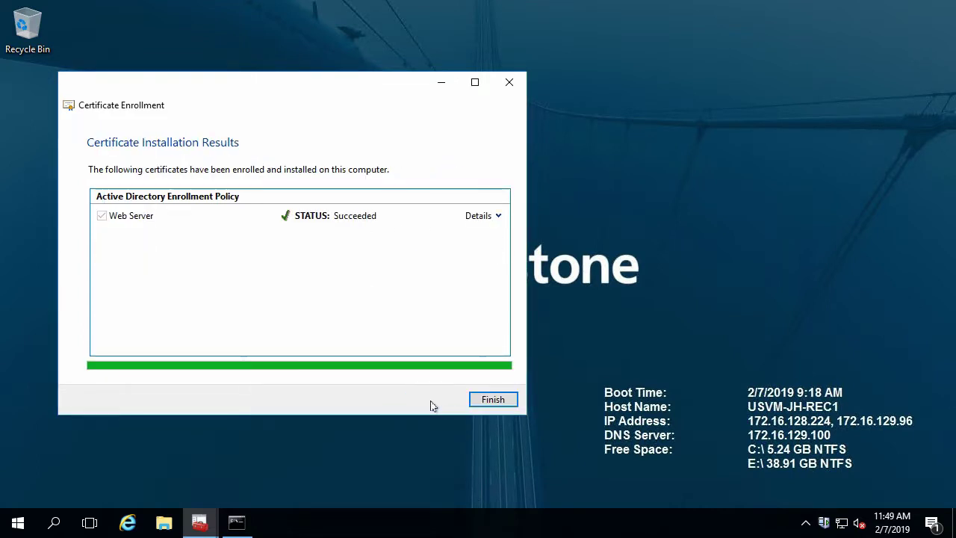
click(498, 400)
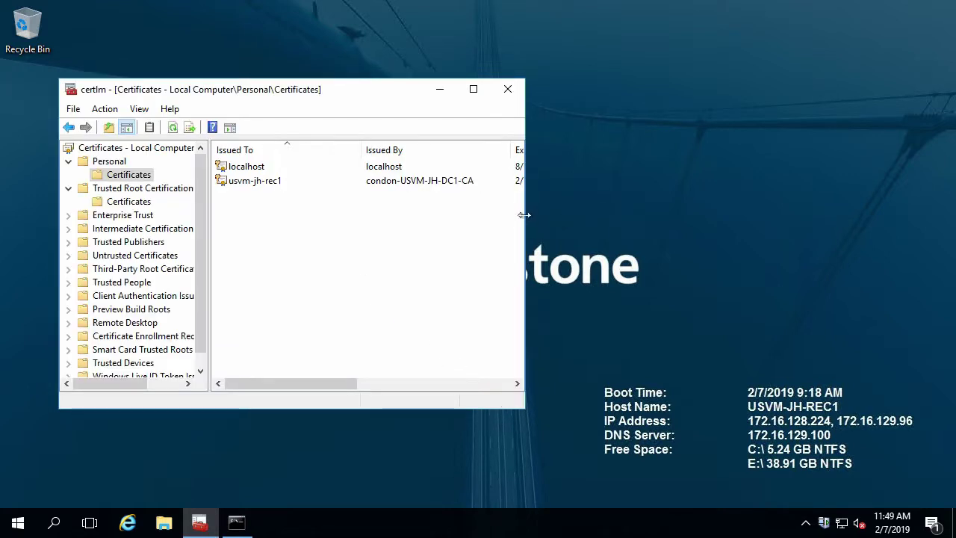
Widen the certificates window, check the usvm-jh-rec1 certificate's Enhanced Key Usage in its details, and close the certificate
drag(524, 215, 824, 208)
click(236, 186)
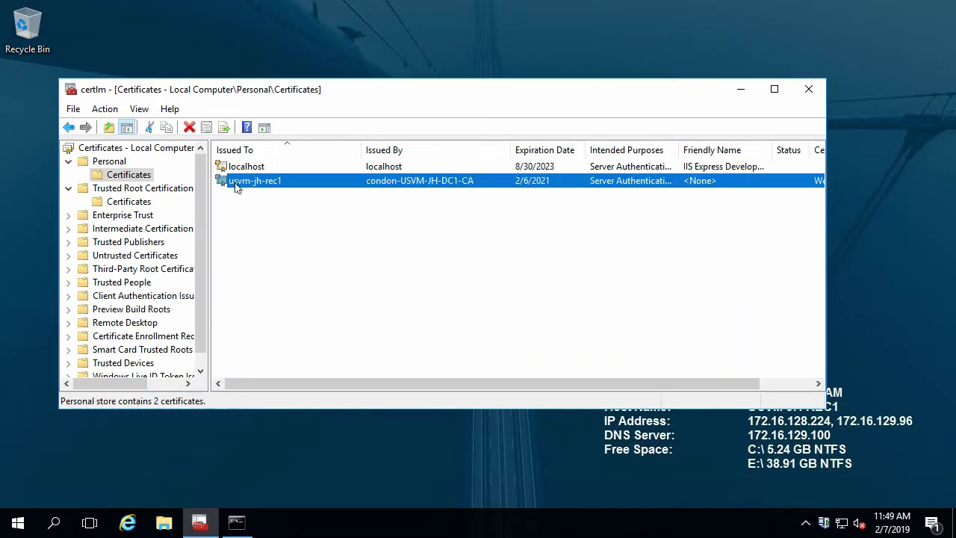
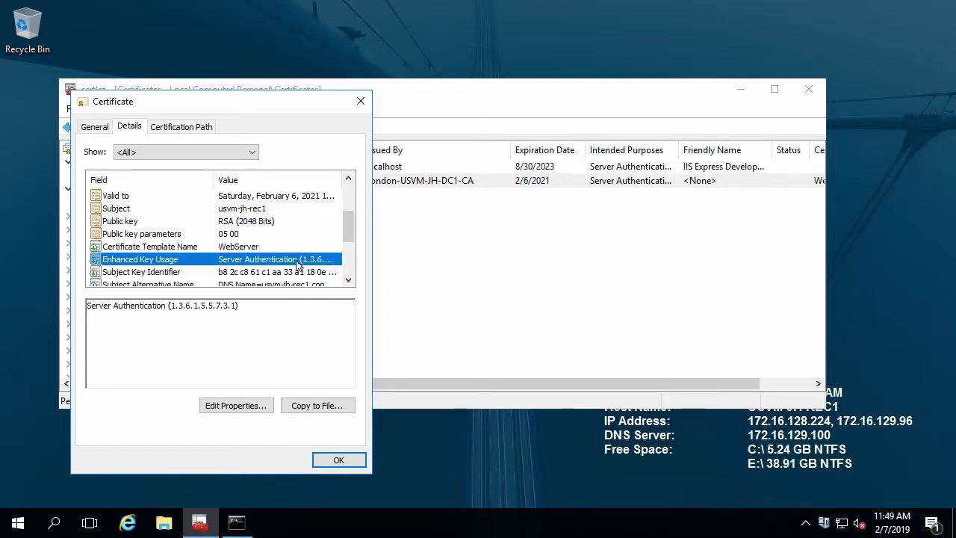
click(340, 460)
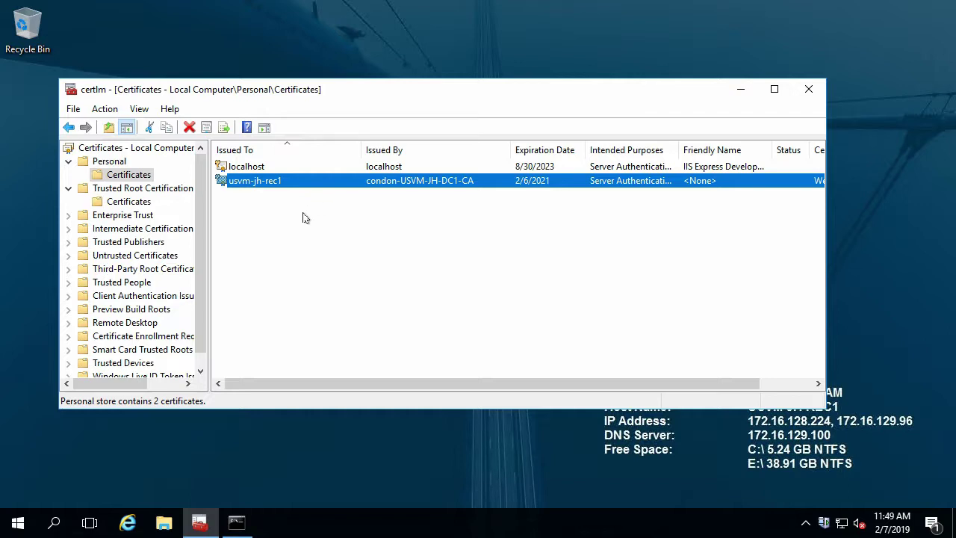
Check the log-on account of the Milestone XProtect Recording Server service in the Services console, then close the console
right_click(18, 523)
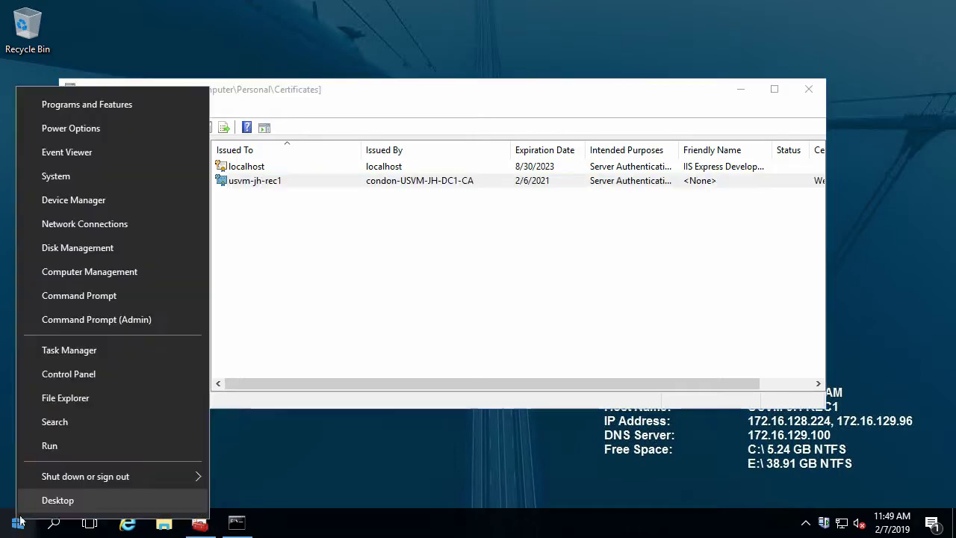
click(93, 443)
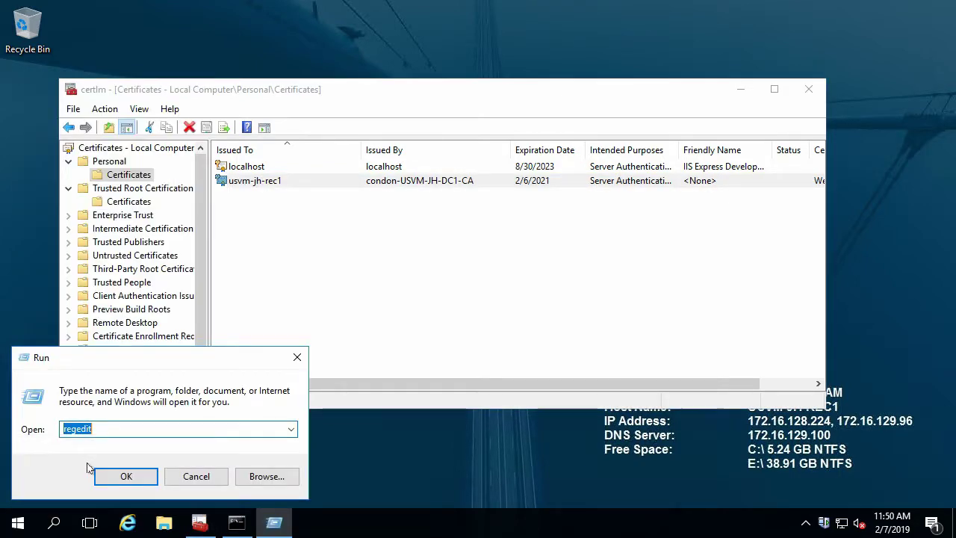
text(serv)
key(Down)
key(Return)
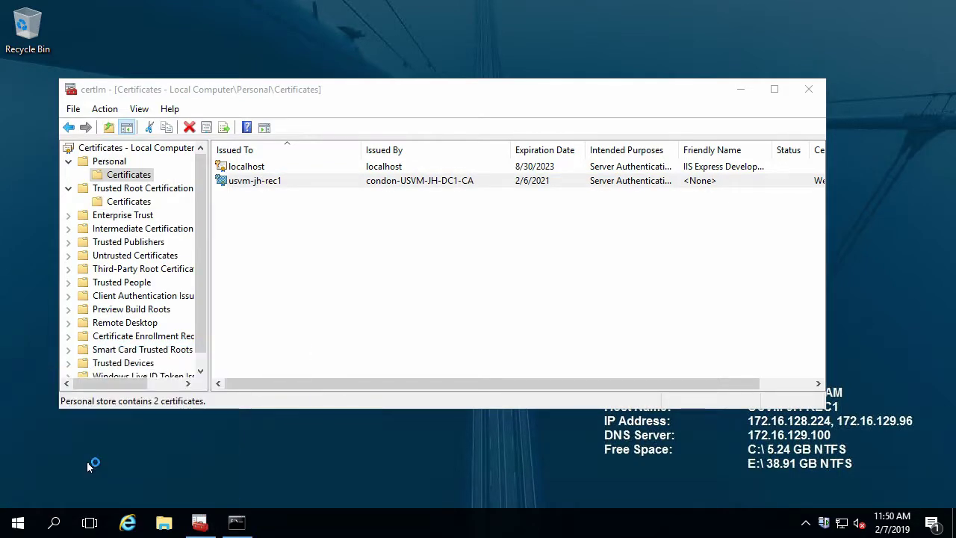
click(451, 322)
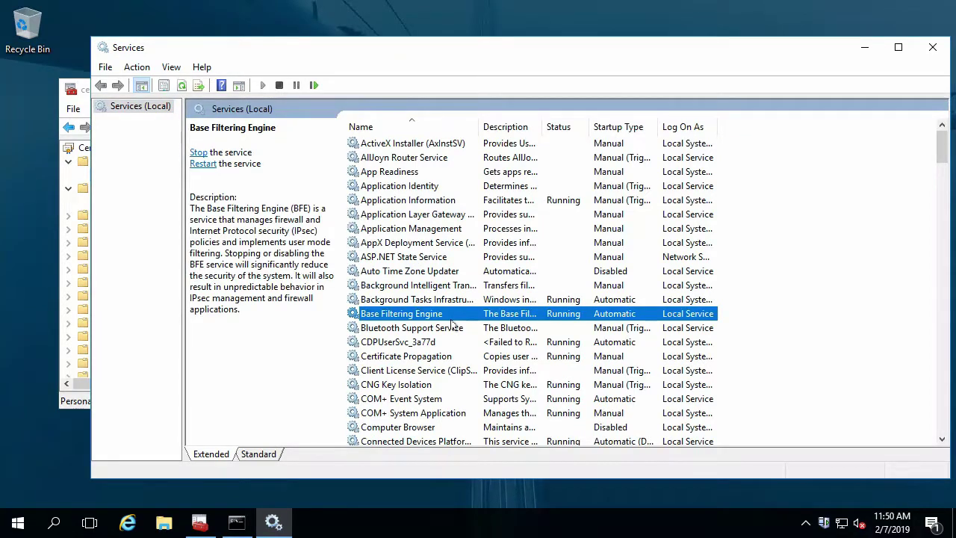
text(mil)
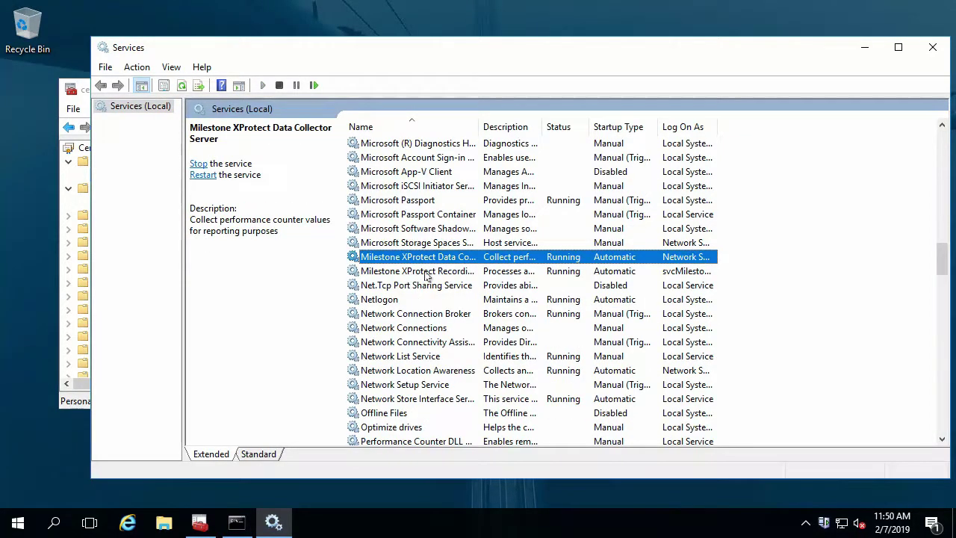
click(422, 273)
drag(719, 125, 778, 124)
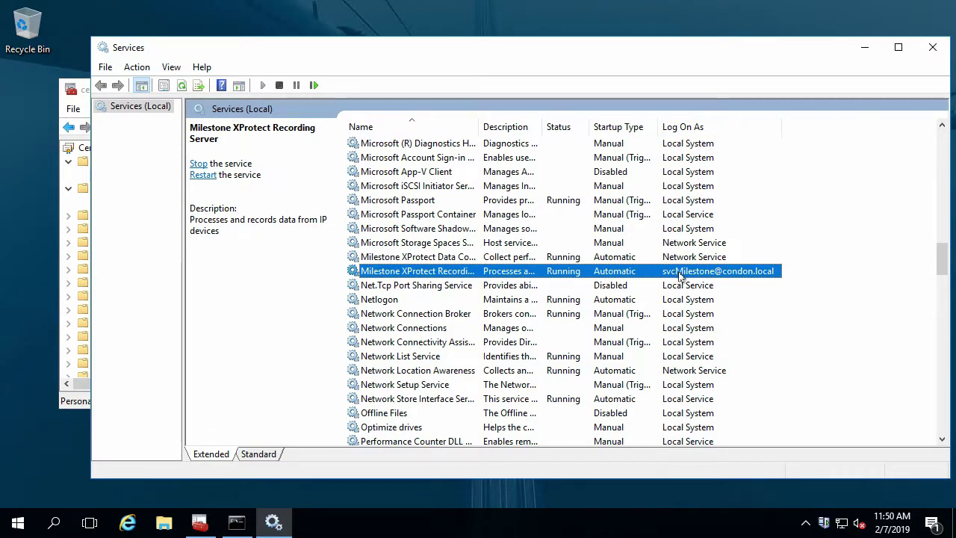
click(930, 51)
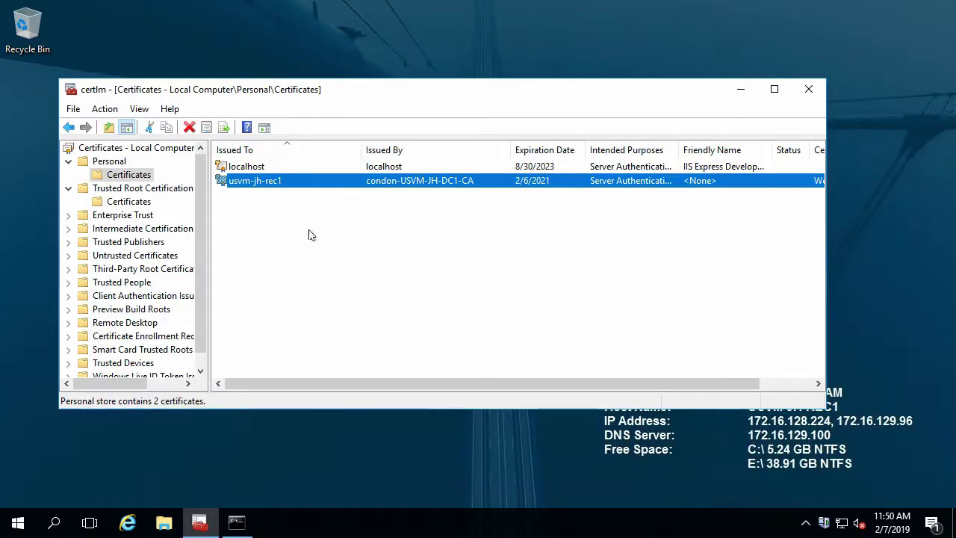
Add the svcMilestone service account to the private key permissions of the usvm-jh-rec1 certificate
right_click(250, 186)
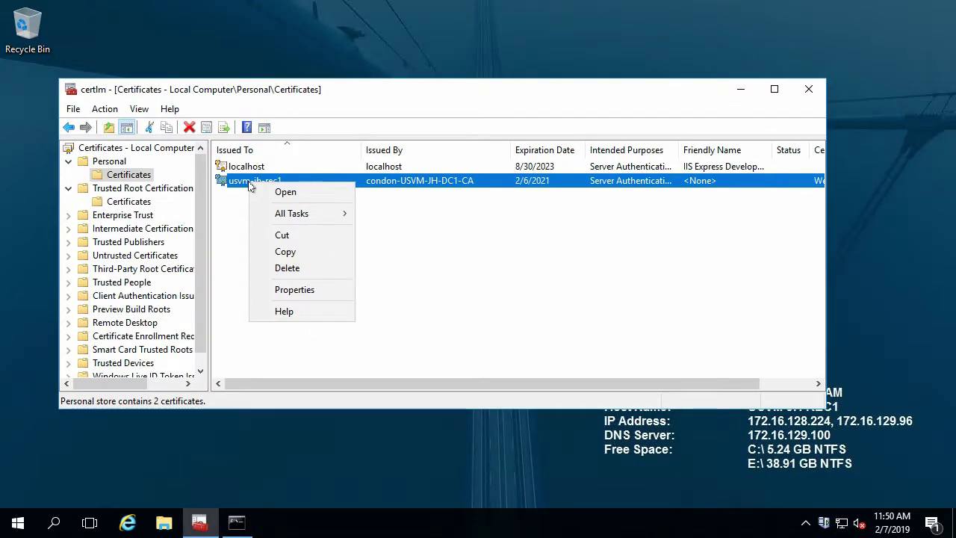
mouse_move(317, 216)
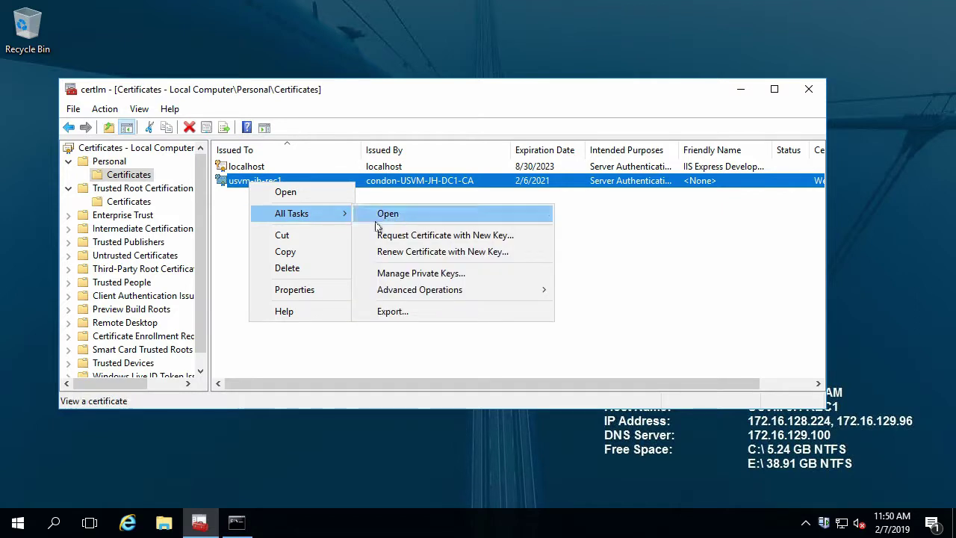
click(433, 274)
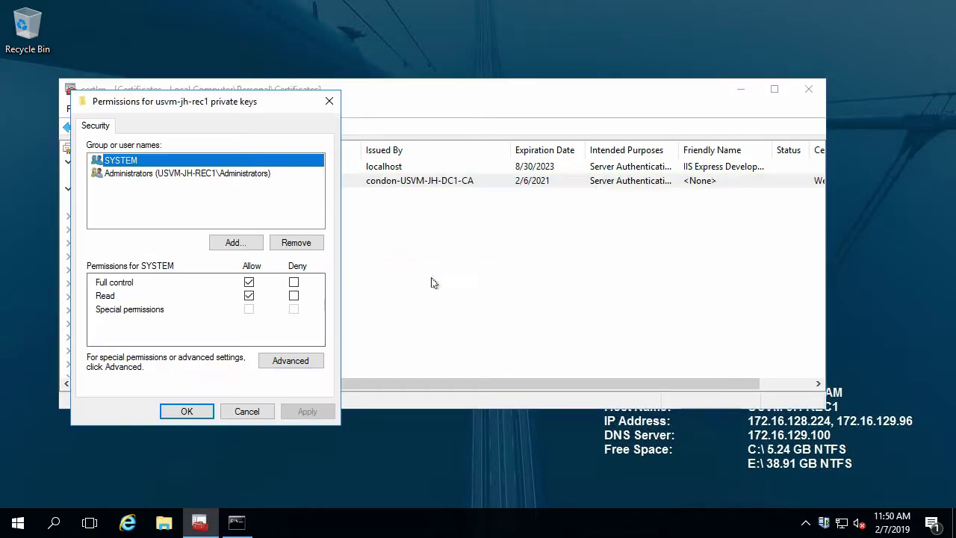
click(233, 241)
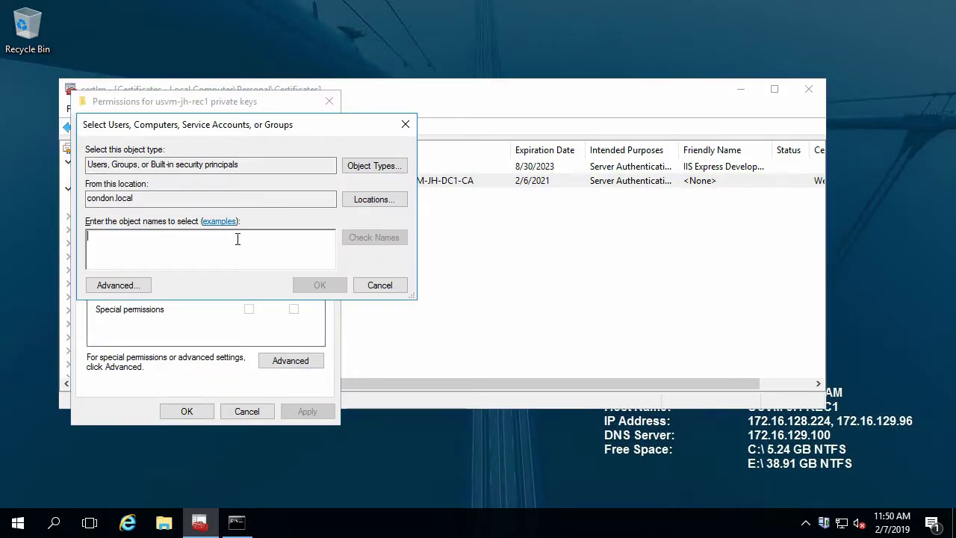
text(svcMiles)
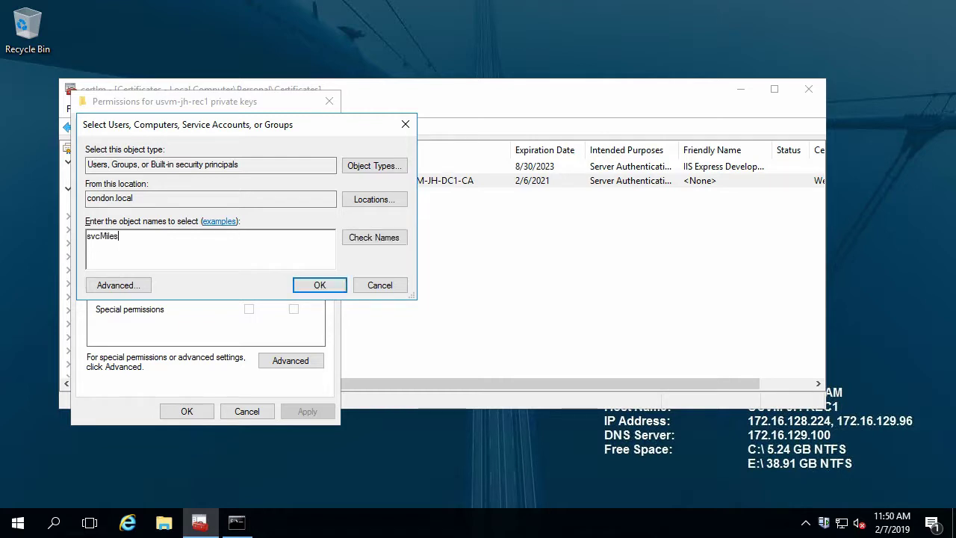
key(ctrl+k)
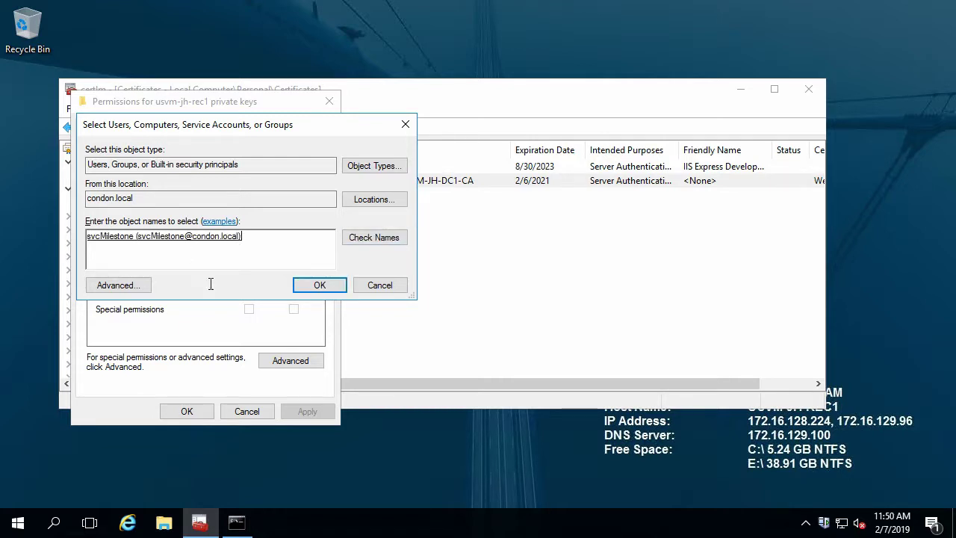
click(333, 283)
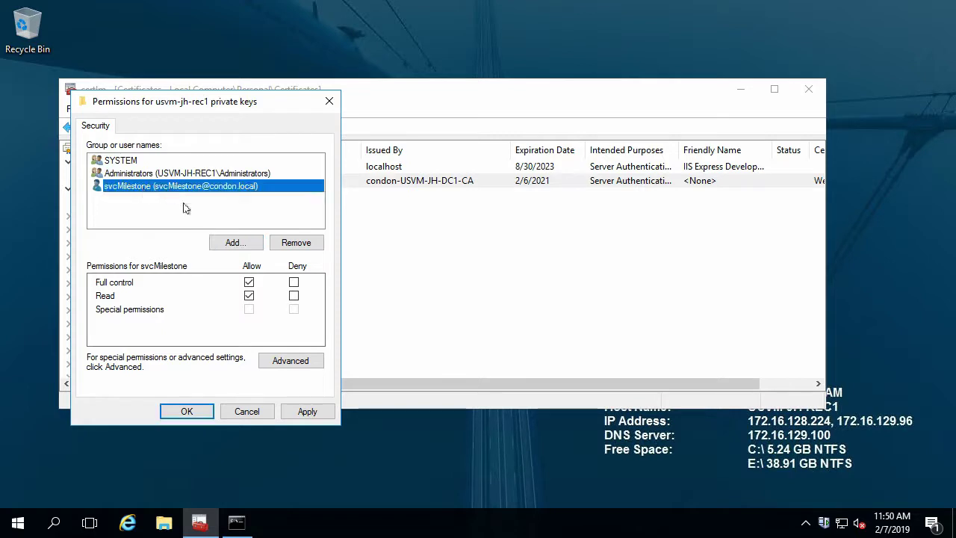
Limit svcMilestone to Read on the private key by clearing Full control, and apply and close the permissions
click(248, 283)
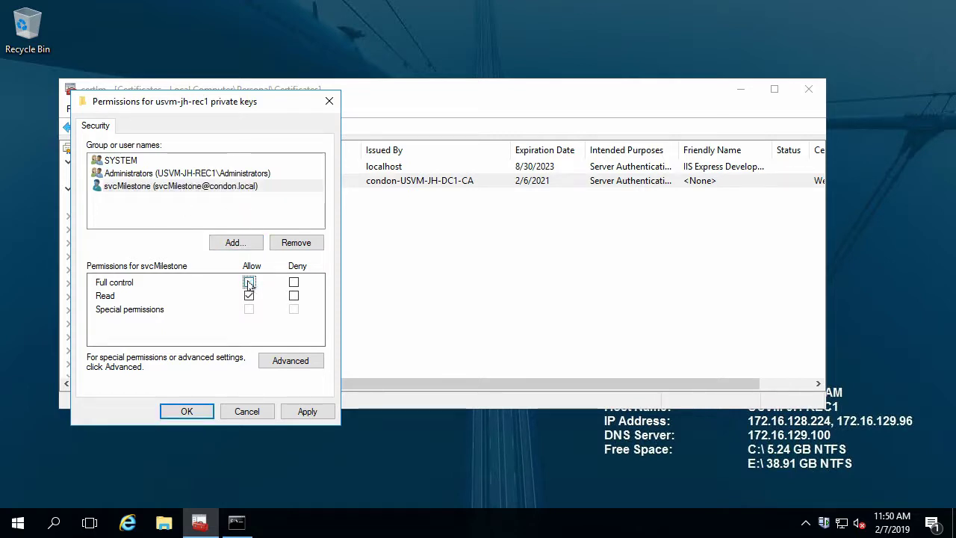
click(308, 412)
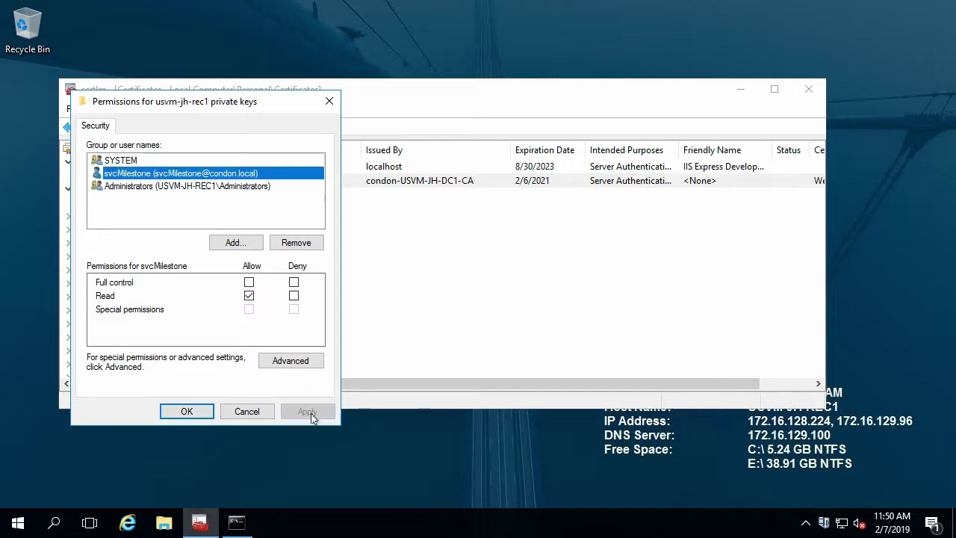
click(191, 411)
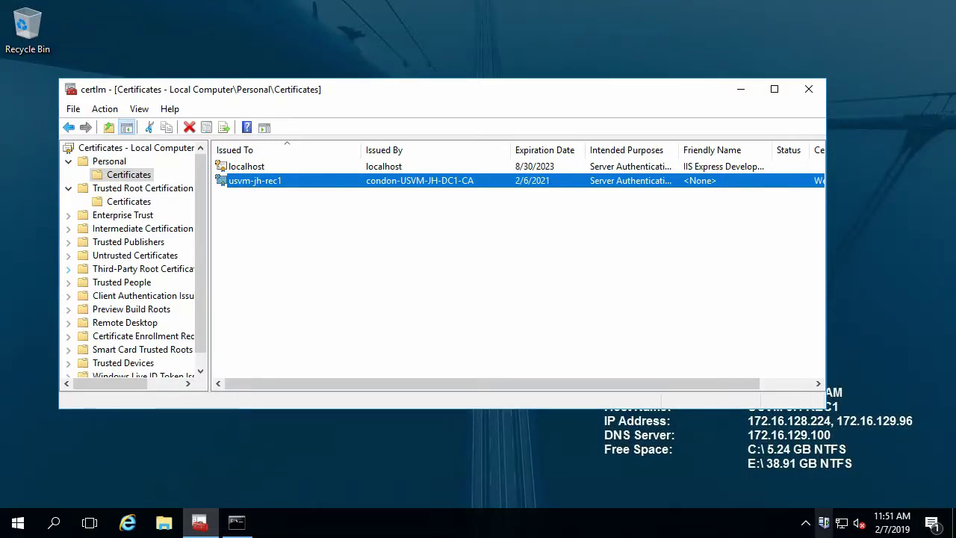
Stop the Recording Server service, approve the elevation, show the Recording Server status messages, and minimize the certificates console
right_click(824, 522)
click(714, 433)
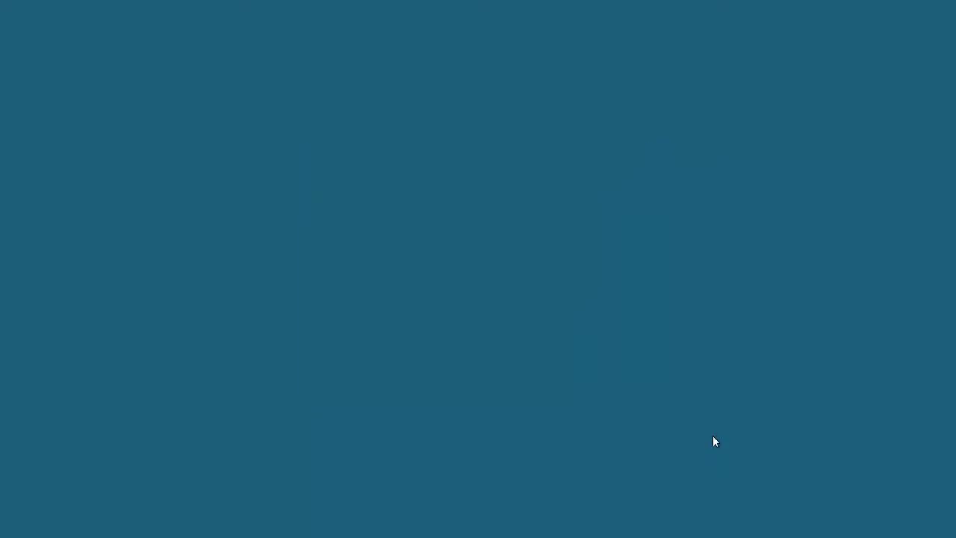
click(401, 364)
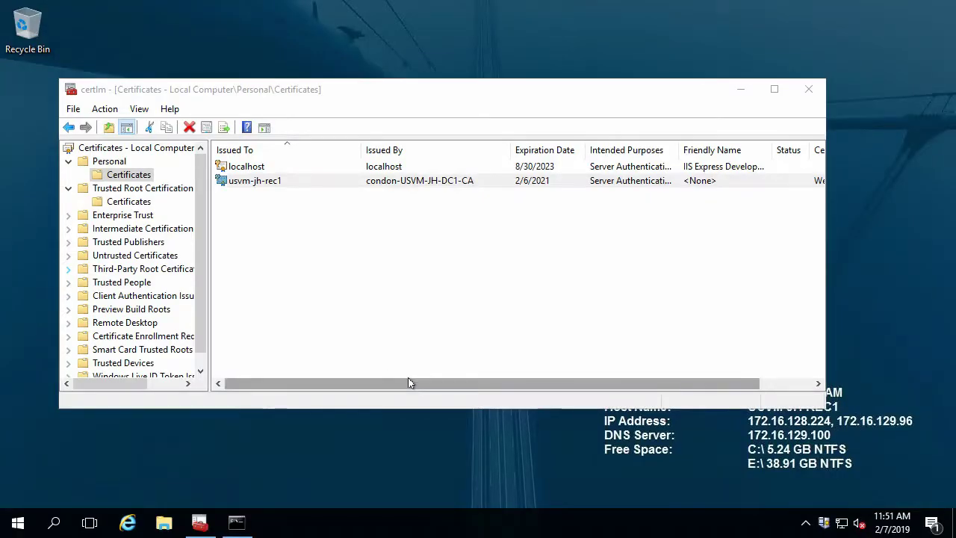
click(827, 531)
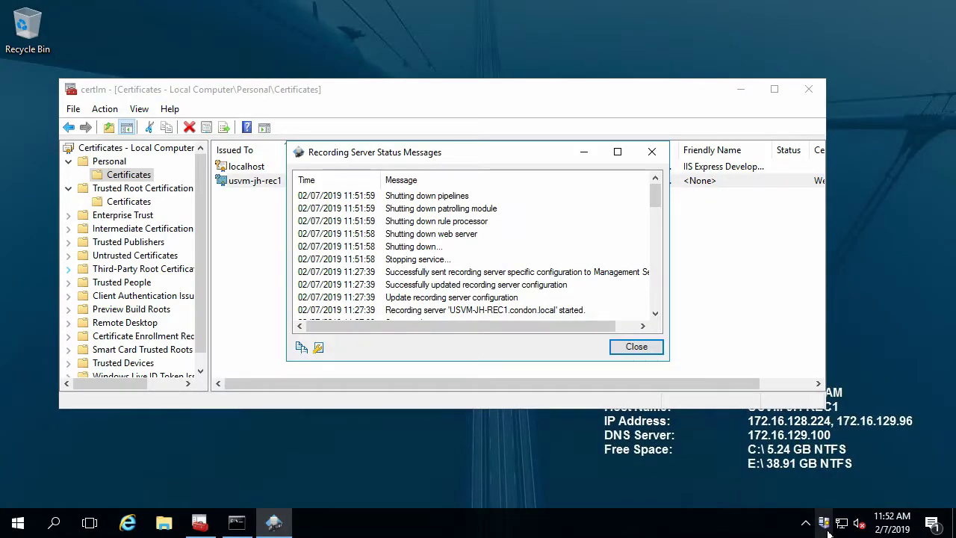
click(737, 95)
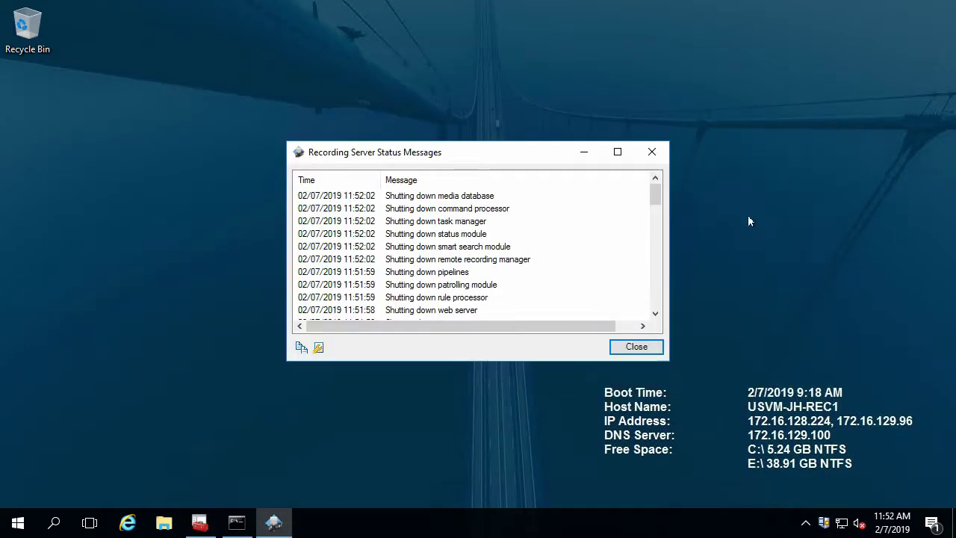
In the Recording Server settings, enable encryption of client and service connections with the usvm-jh-rec1 certificate and save
right_click(824, 530)
click(694, 477)
click(405, 363)
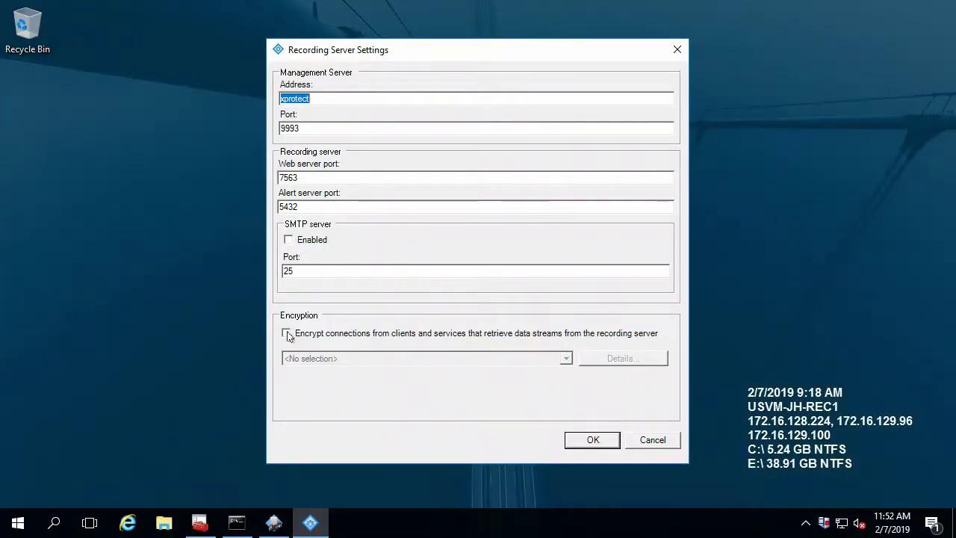
click(286, 334)
click(331, 359)
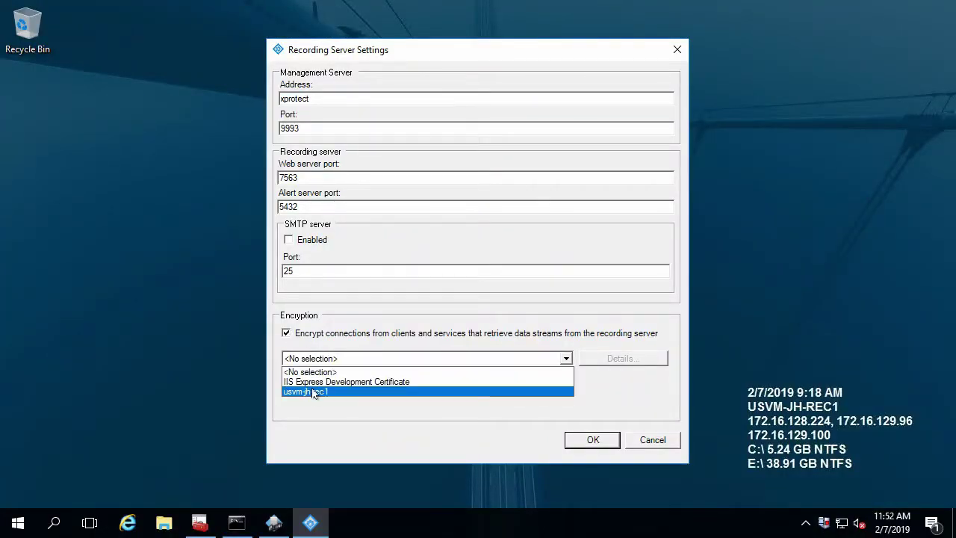
click(313, 392)
click(593, 441)
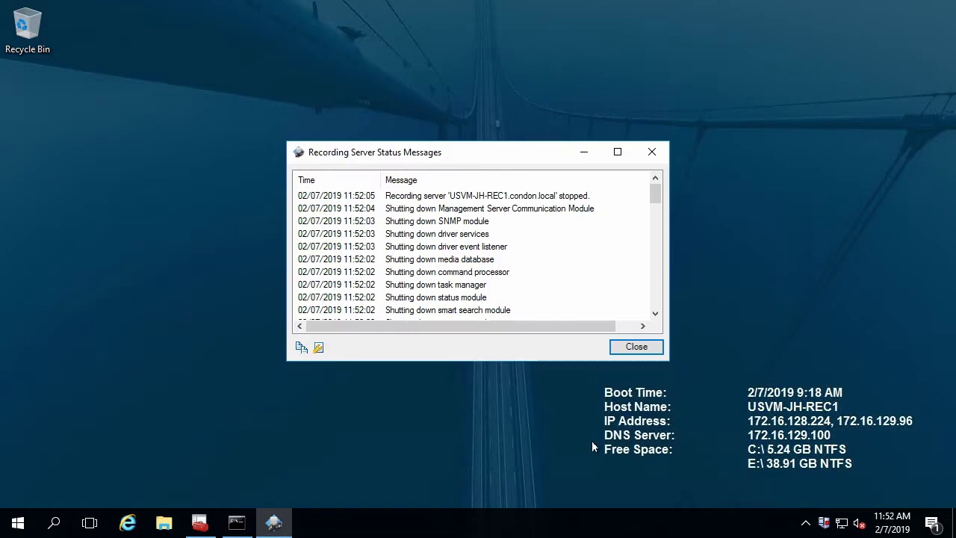
Start the Recording Server service, approve the elevation, and close the status messages once it has started
right_click(824, 522)
click(698, 414)
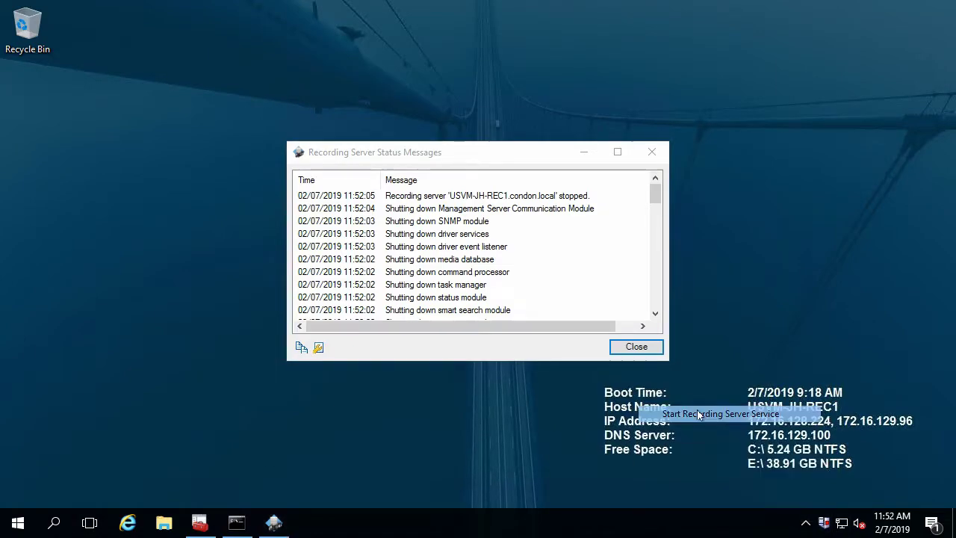
click(431, 359)
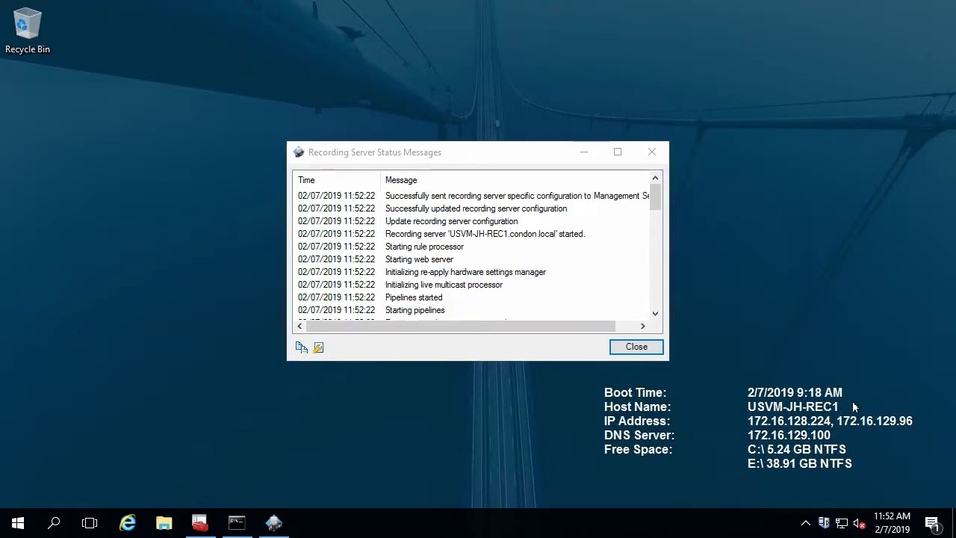
click(635, 347)
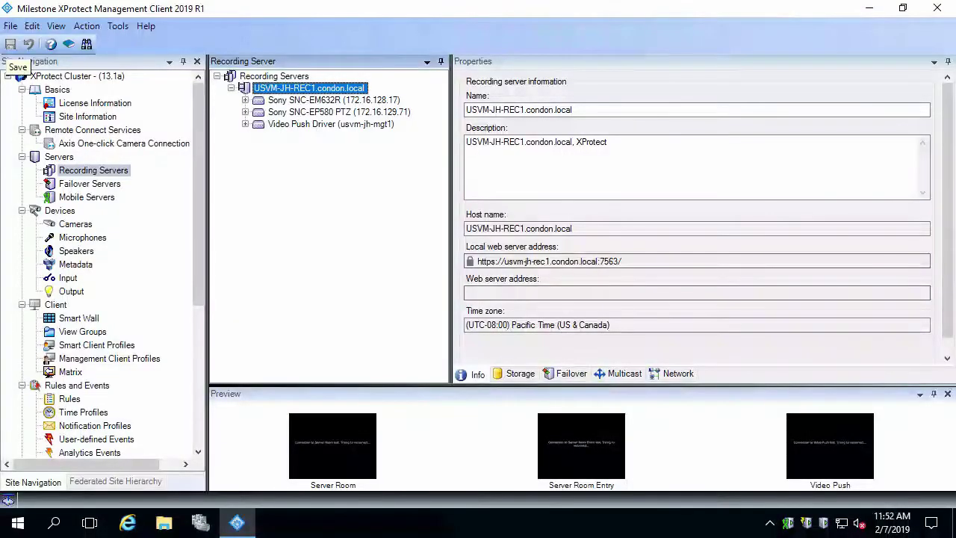
In XProtect Management Client, check the encryption indicator and local web server address of recording server USVM-JH-REC1
mouse_move(516, 261)
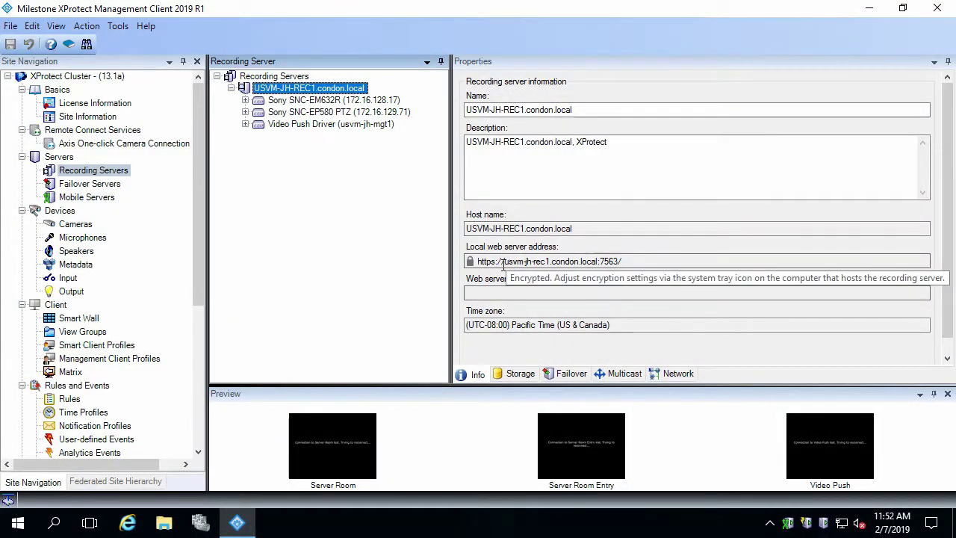
click(629, 261)
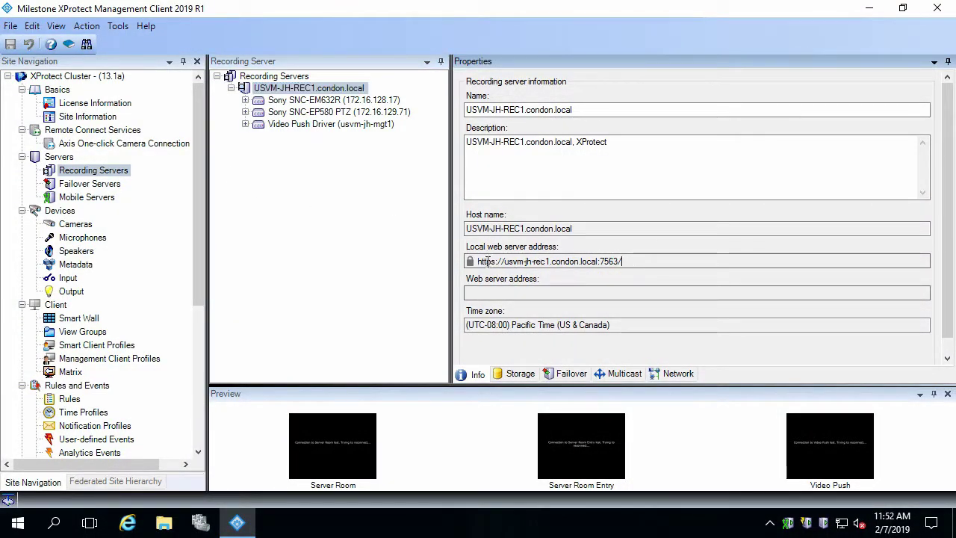
drag(479, 260, 654, 251)
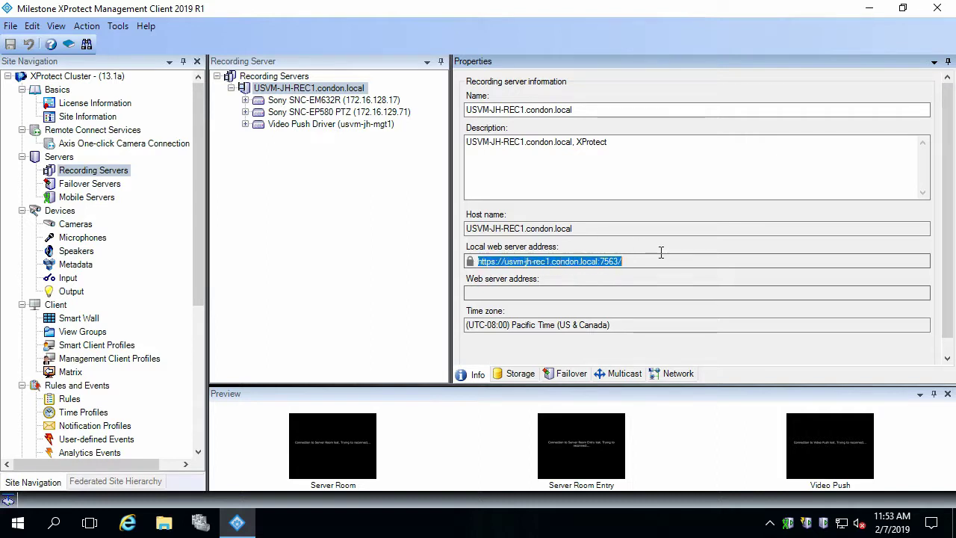
mouse_move(472, 270)
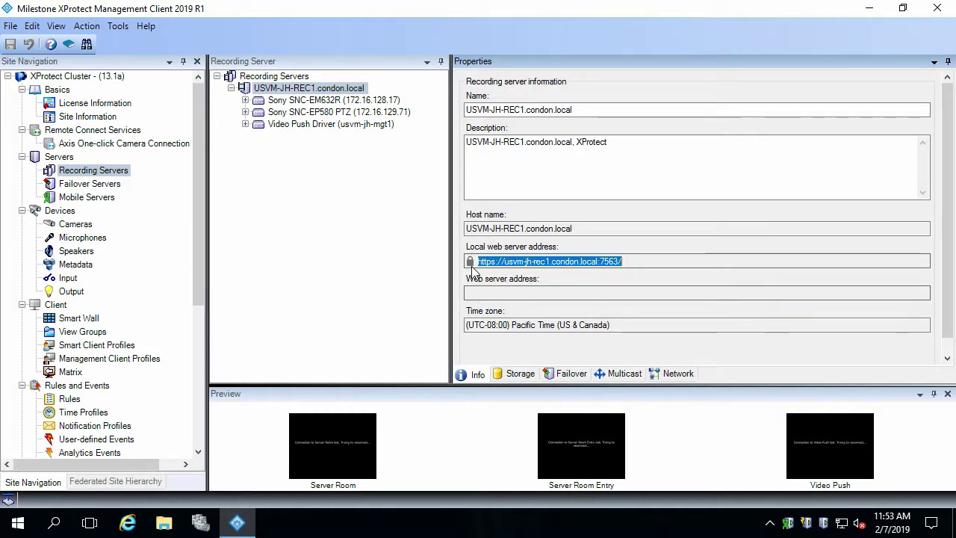
click(387, 236)
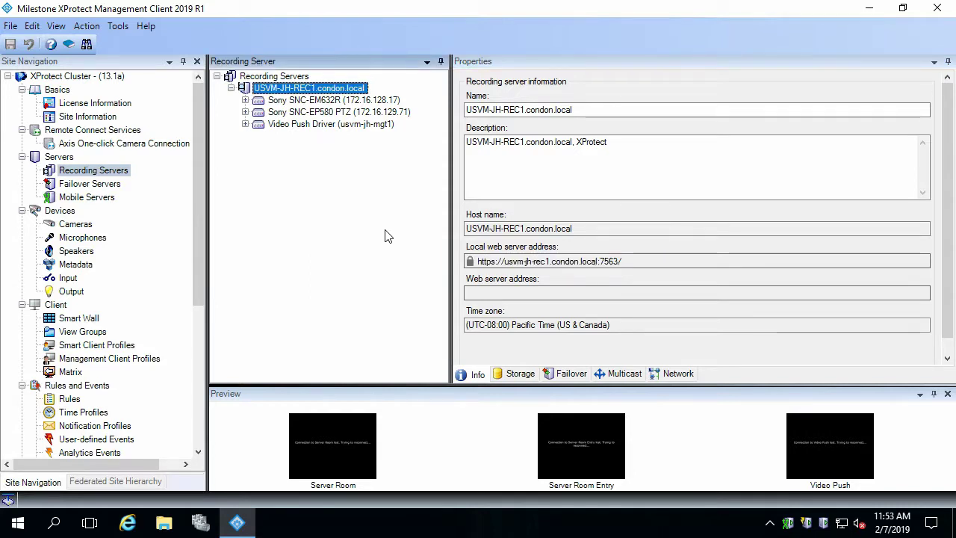
Select the Server Room camera under the Sony SNC-EP580 PTZ and enlarge the preview area to check its video
key(Down)
key(Down)
key(Right)
key(Down)
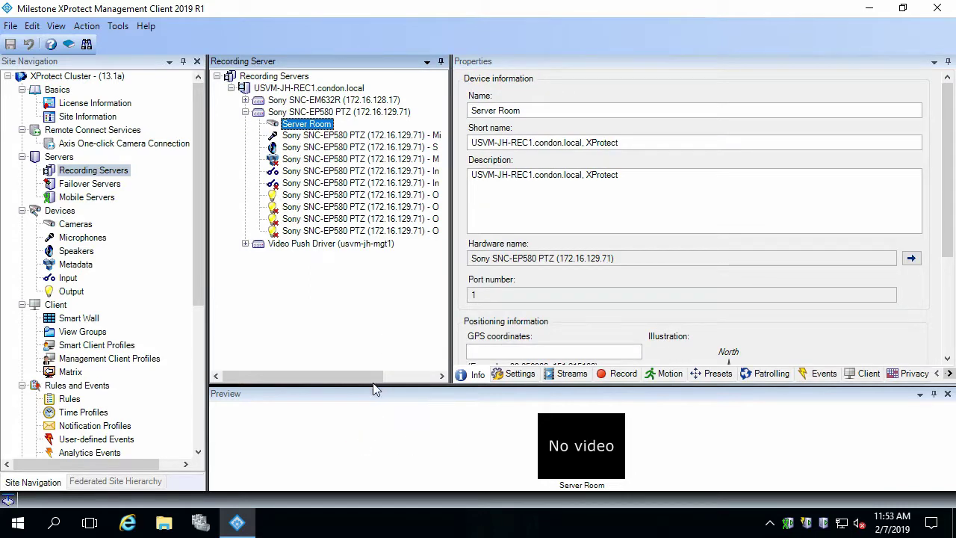
drag(364, 384, 386, 180)
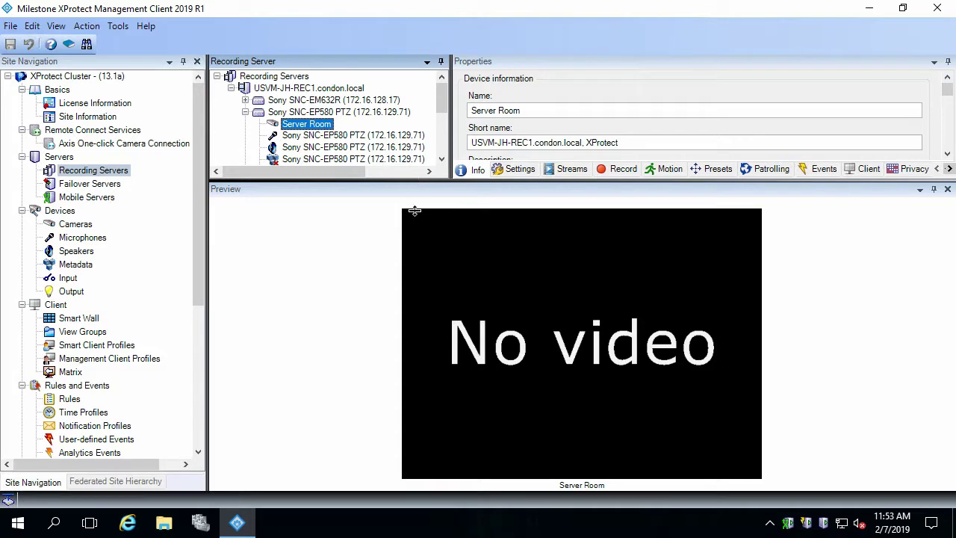
drag(413, 182, 411, 270)
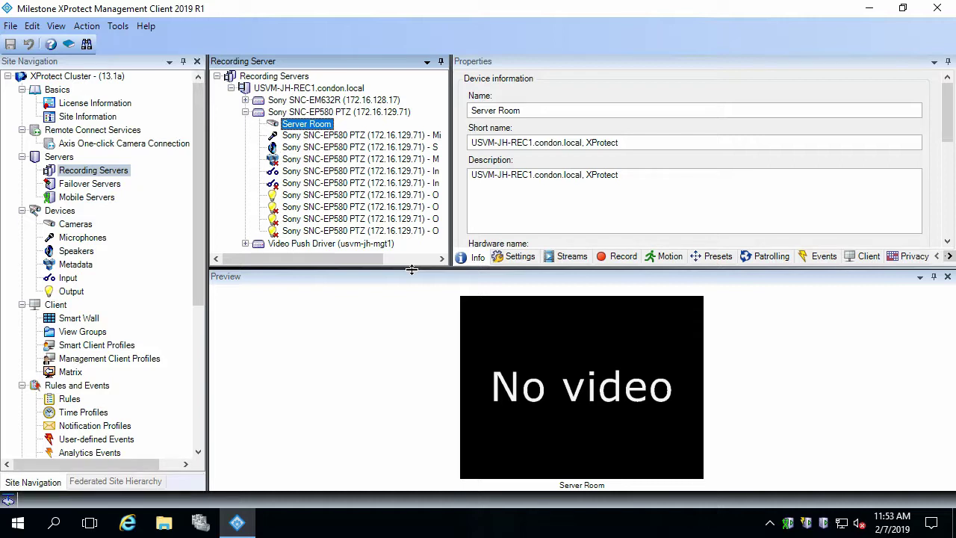
drag(411, 270, 421, 285)
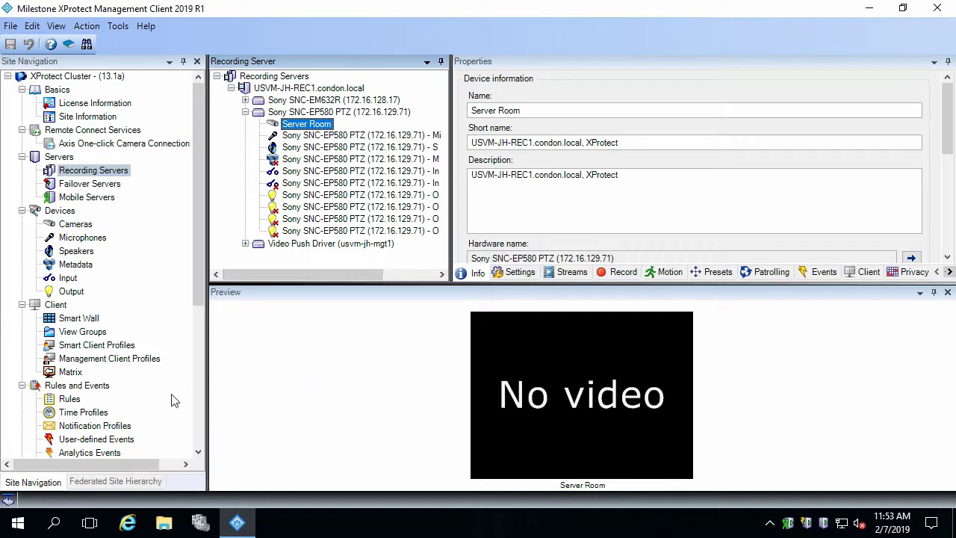
Open the local computer certificates console, certlm.msc, on the Management Client machine and approve the elevation
click(17, 526)
text(cert)
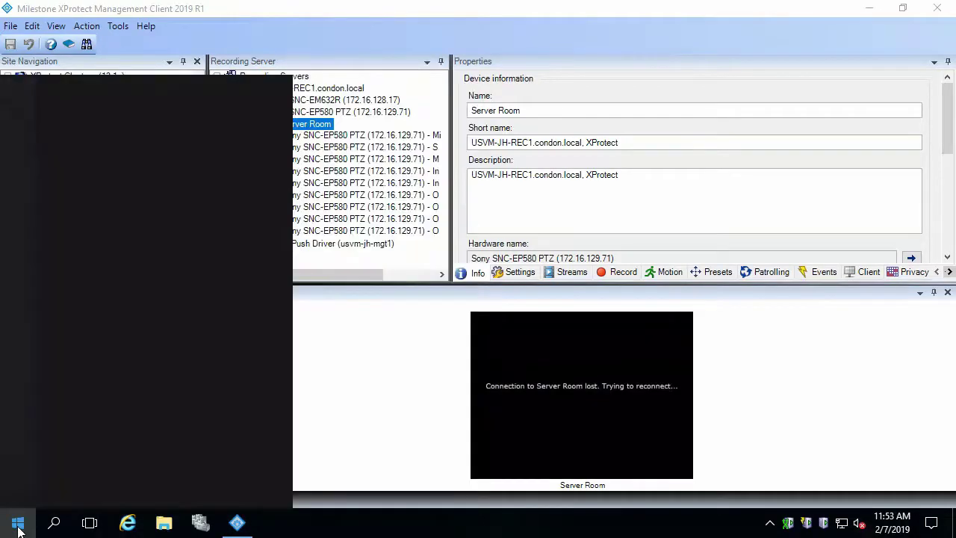
text(lm.msc)
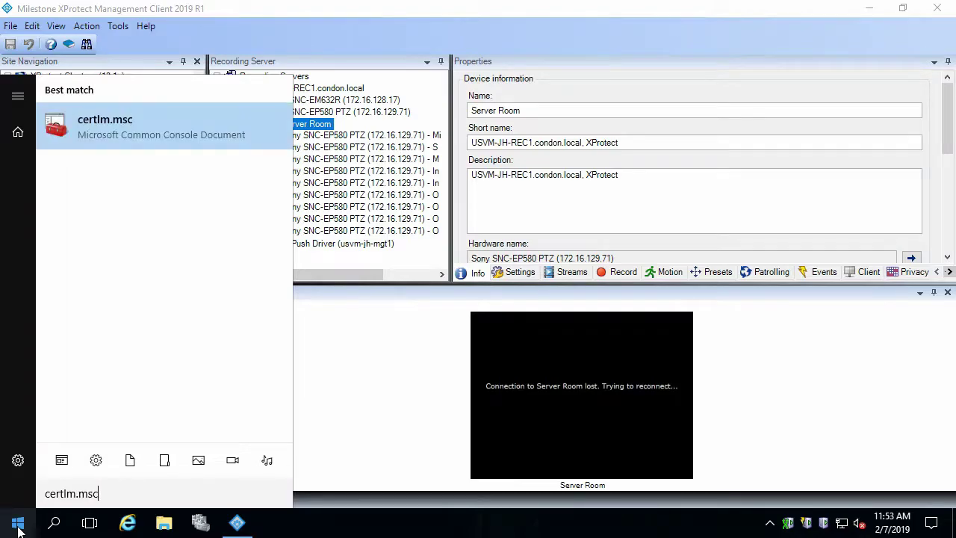
key(Return)
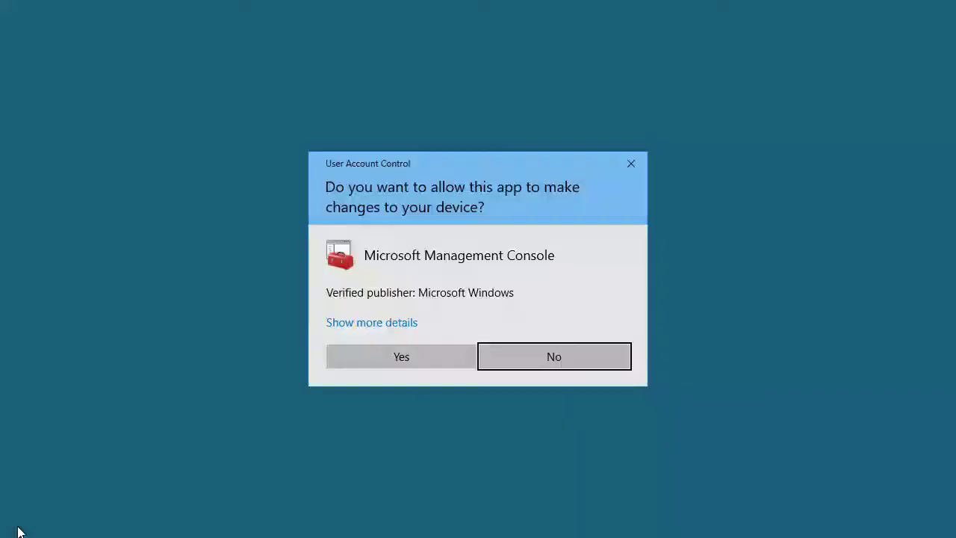
click(414, 353)
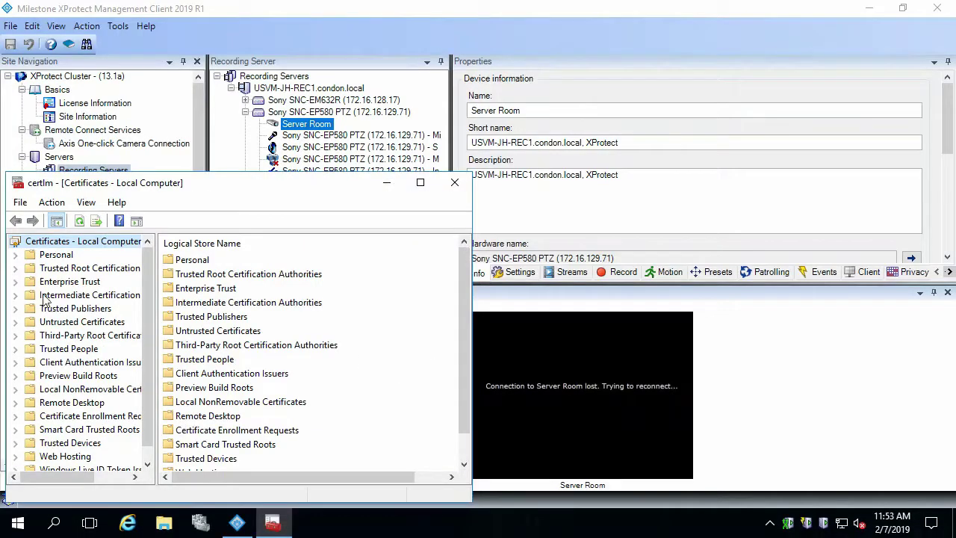
Look through the Trusted Root Certification Authorities certificates for the domain CA's root certificate
click(18, 269)
click(48, 285)
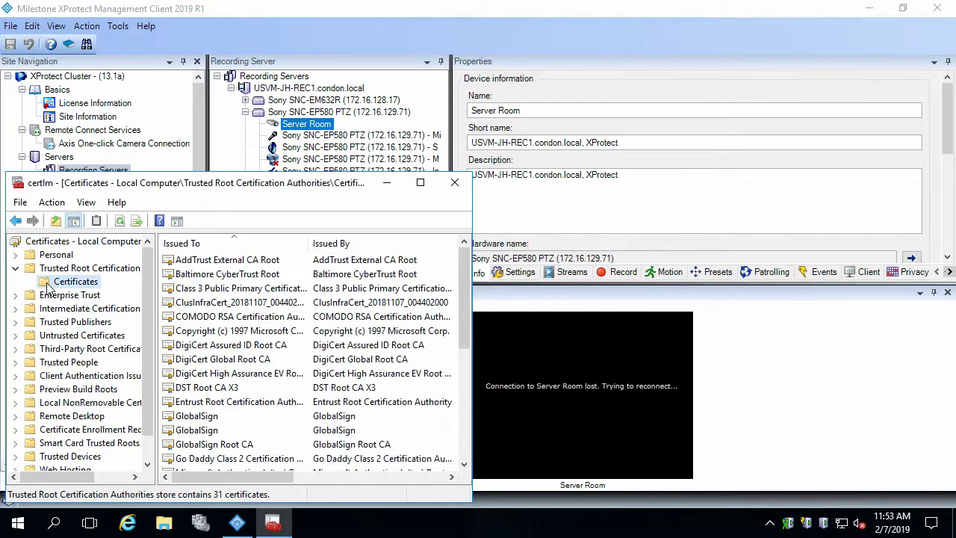
click(230, 317)
click(212, 302)
click(214, 289)
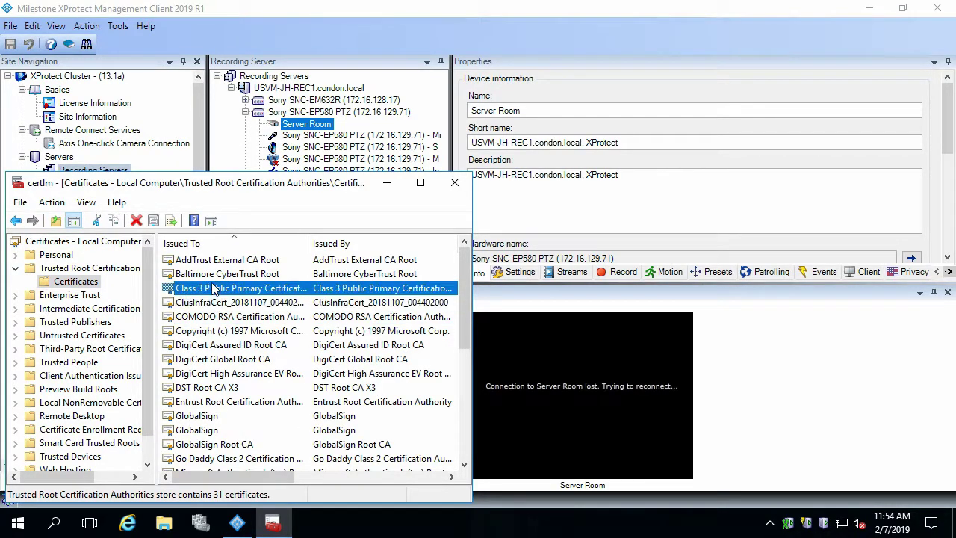
click(212, 275)
click(204, 318)
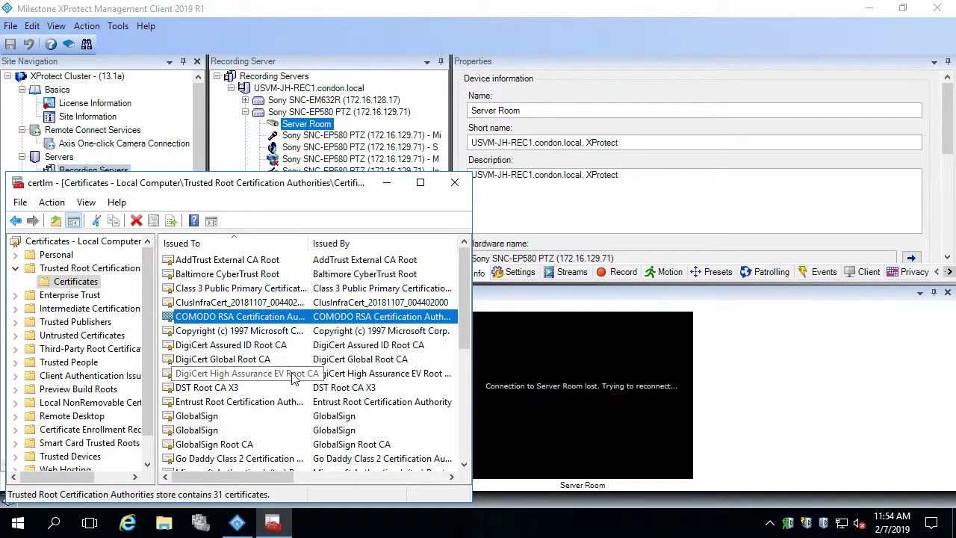
Run certutil -pulse in an elevated Command Prompt and minimize its window
click(18, 523)
right_click(19, 523)
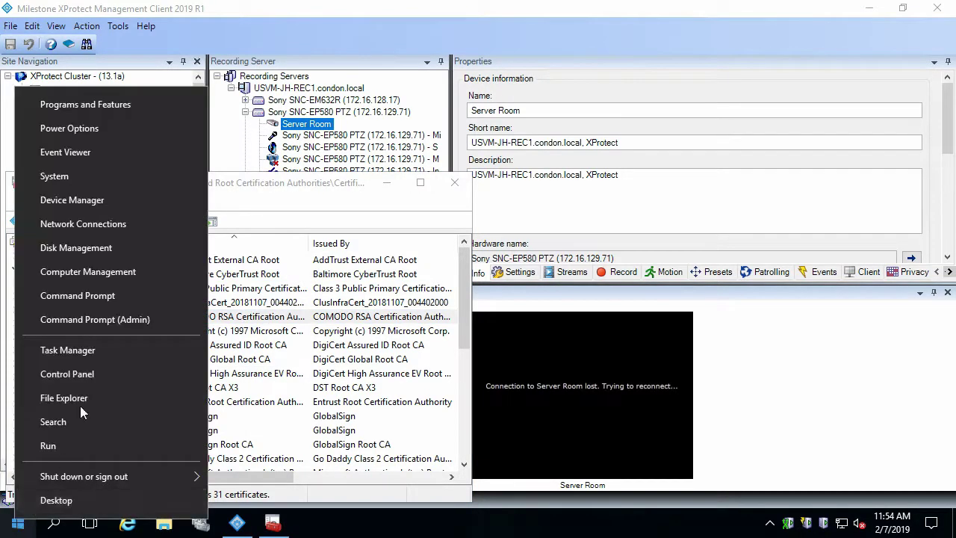
click(109, 319)
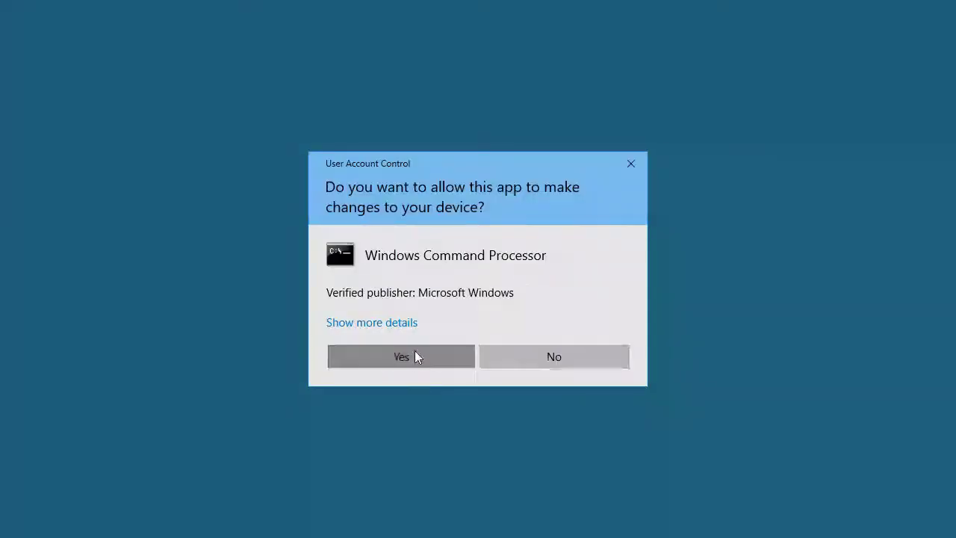
click(415, 356)
drag(330, 95, 461, 169)
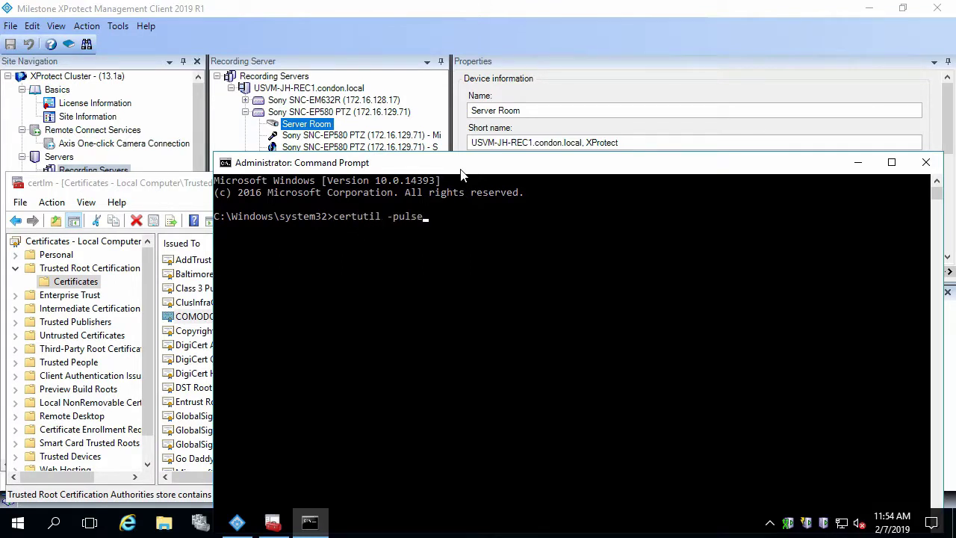
key(Return)
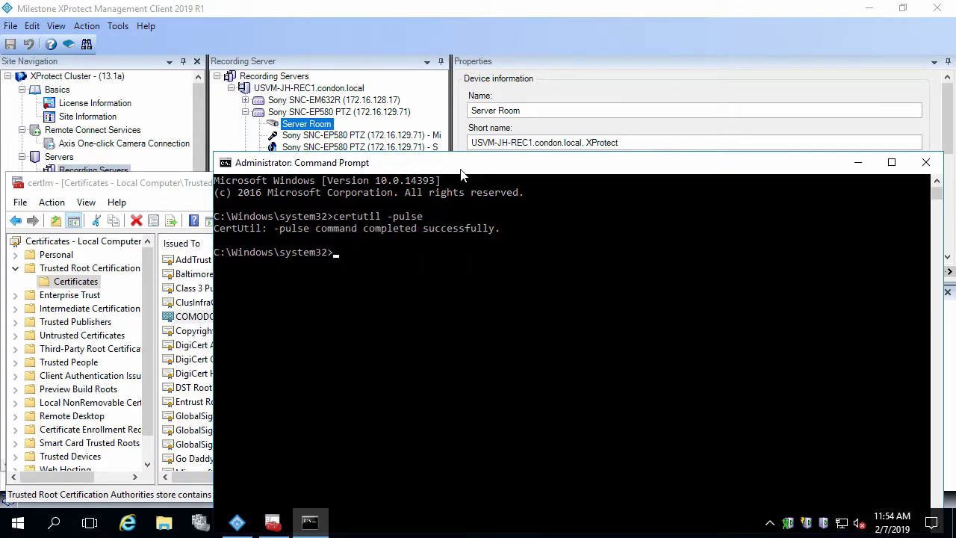
click(858, 162)
Refresh the trusted root certificates, select condon-USVM-JH-DC1-CA, and minimize the console to check the Server Room camera preview
right_click(71, 281)
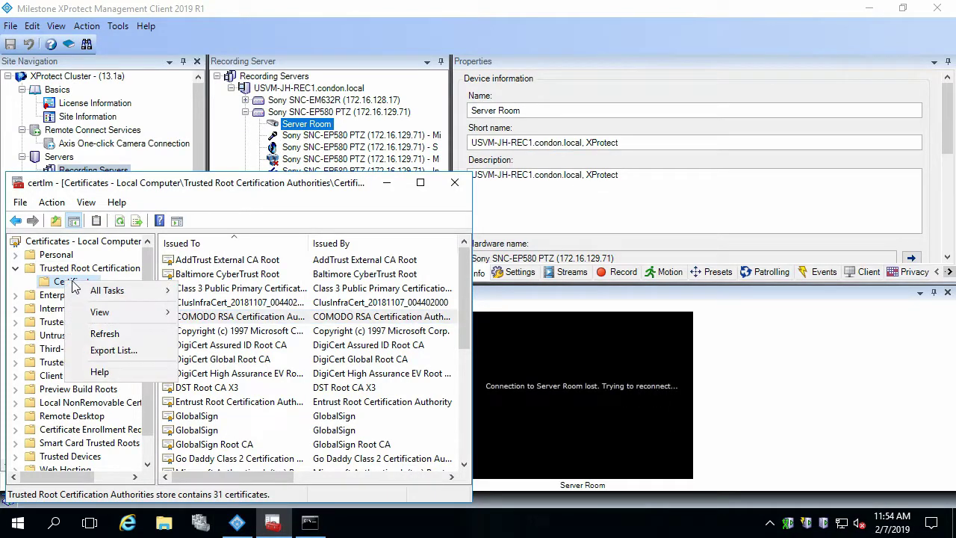
click(111, 334)
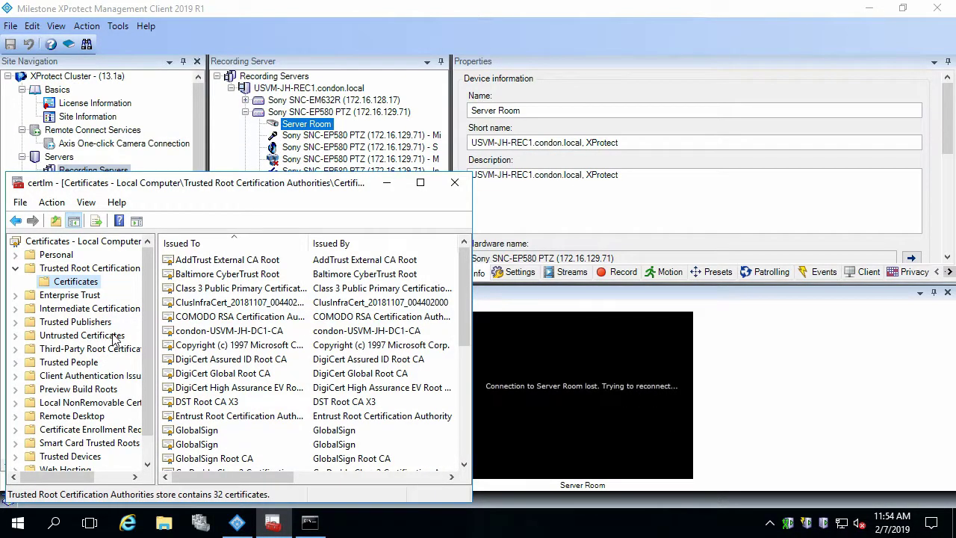
click(228, 331)
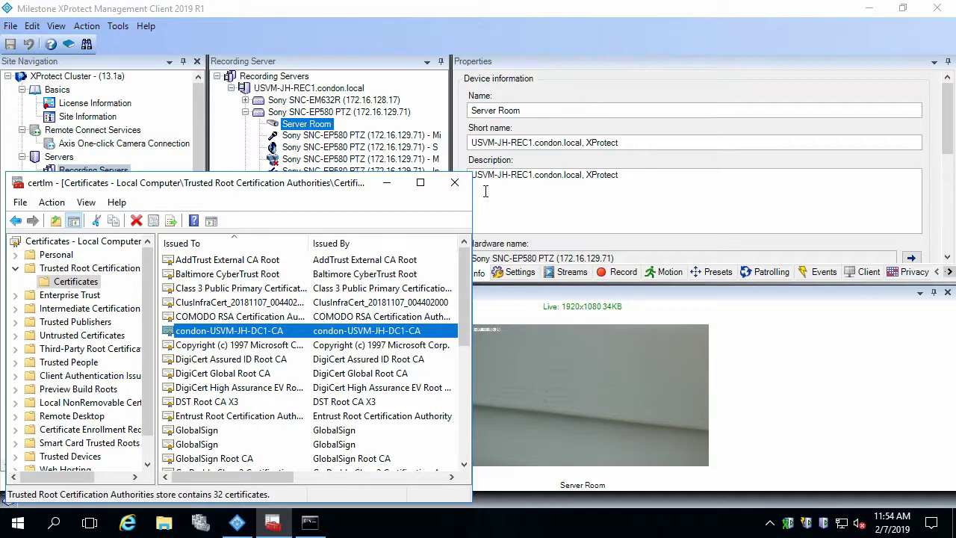
click(386, 182)
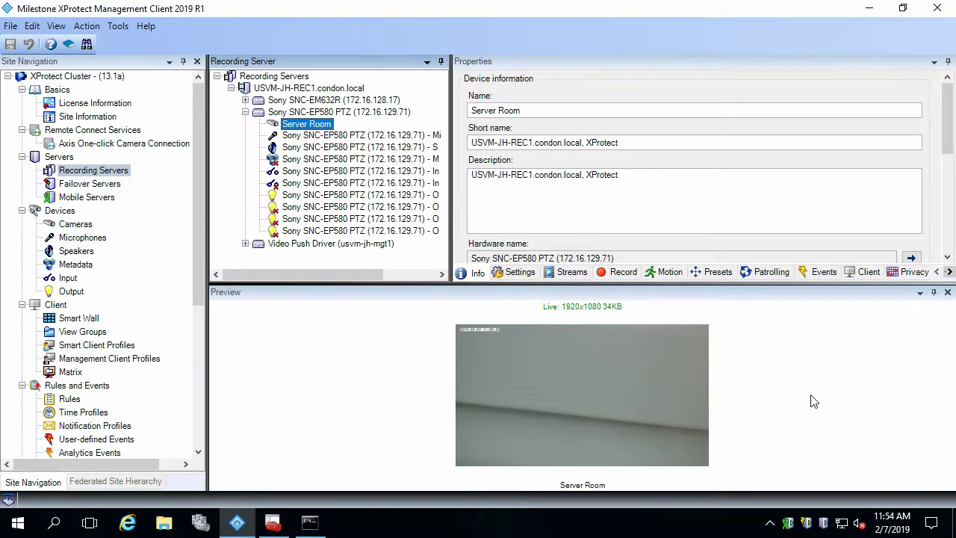